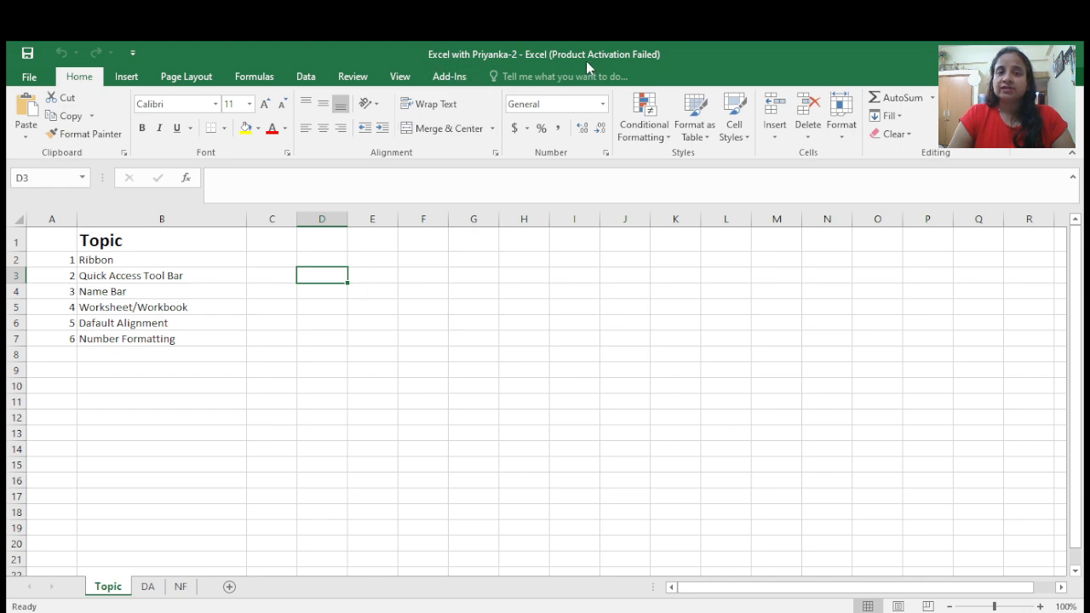
- Select various cells and a large range on the Topic sheet to examine the Name Box references
click(416, 289)
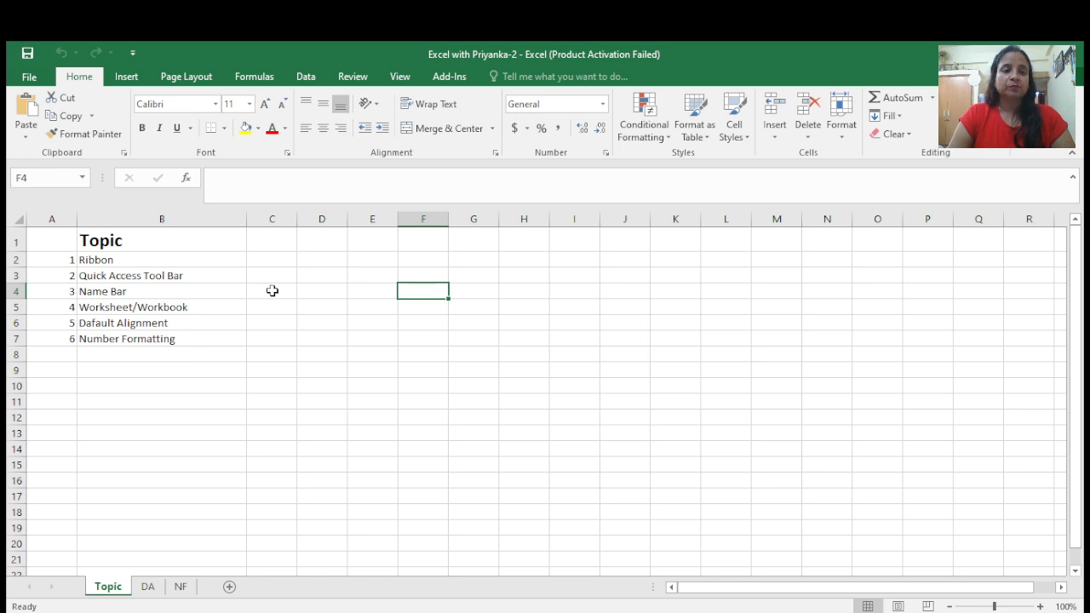
click(46, 176)
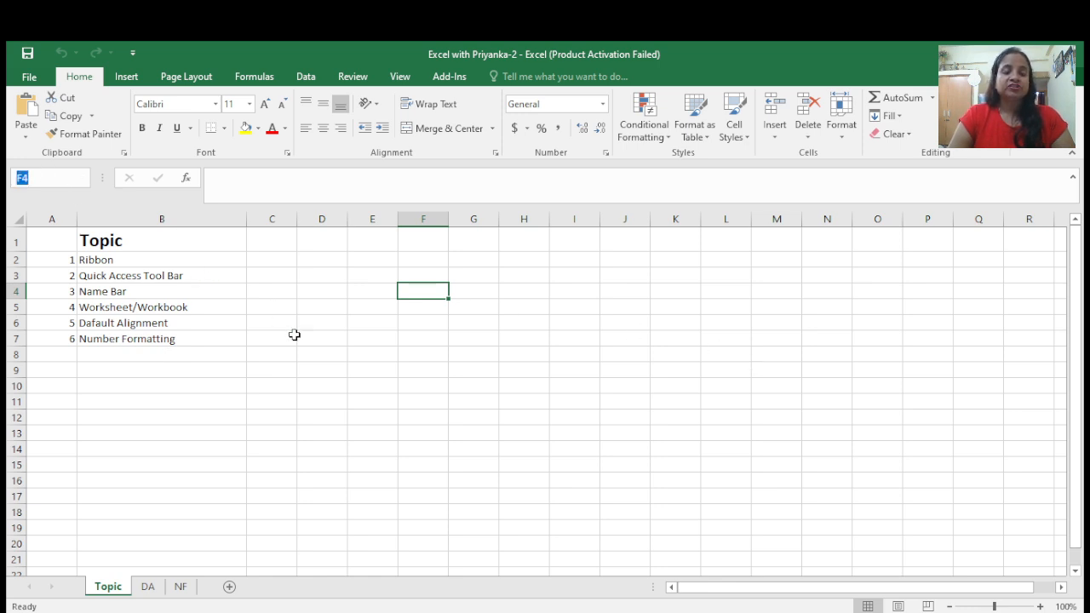
click(422, 298)
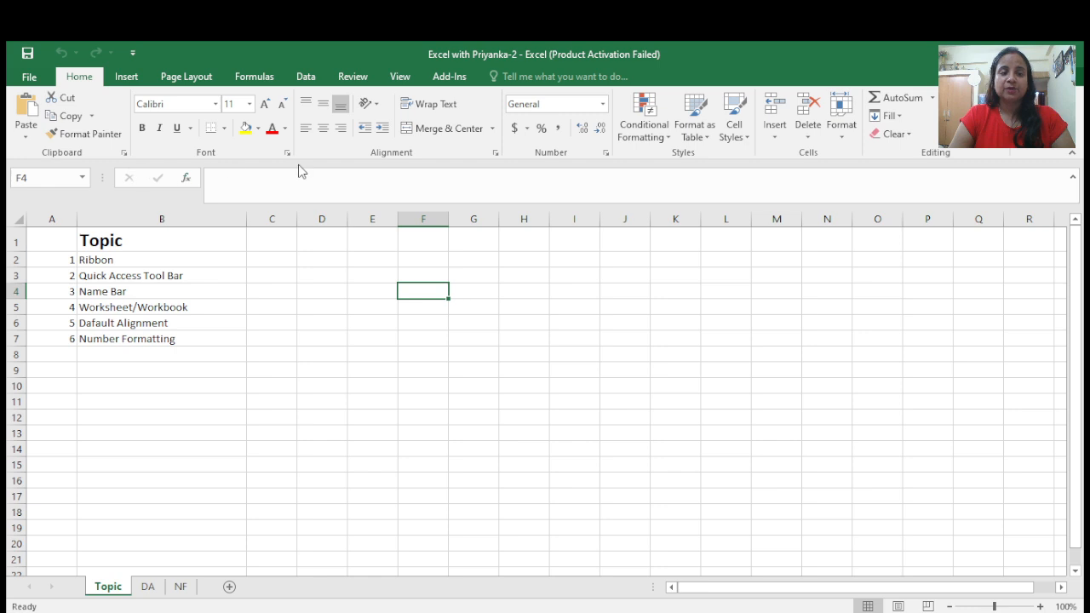
click(97, 259)
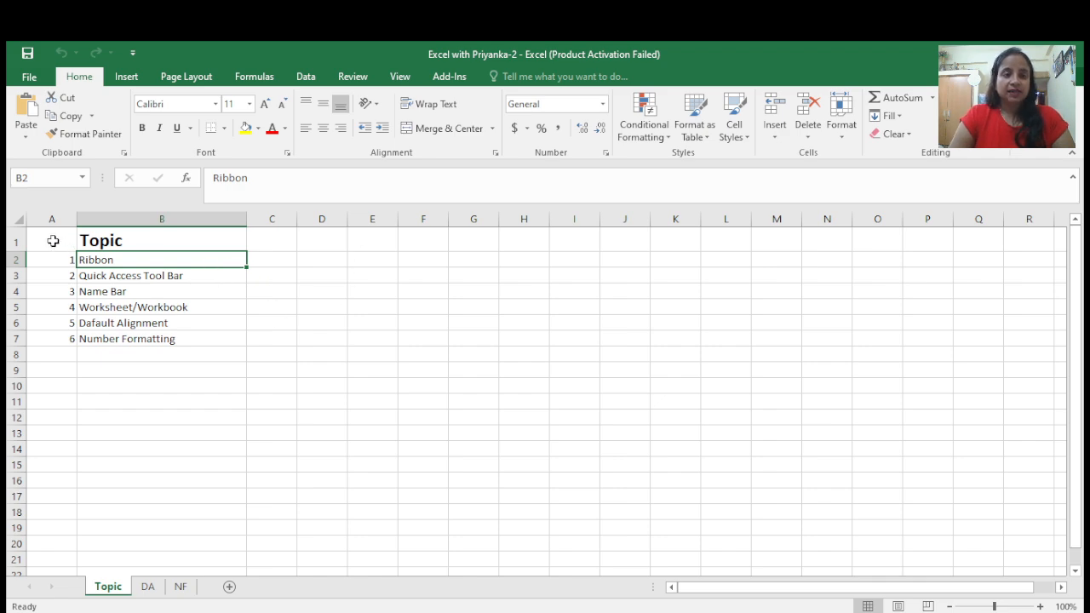
mouse_move(48, 240)
mouse_down()
mouse_move(462, 301)
mouse_move(666, 370)
mouse_move(1060, 417)
mouse_move(861, 431)
mouse_move(923, 568)
mouse_up()
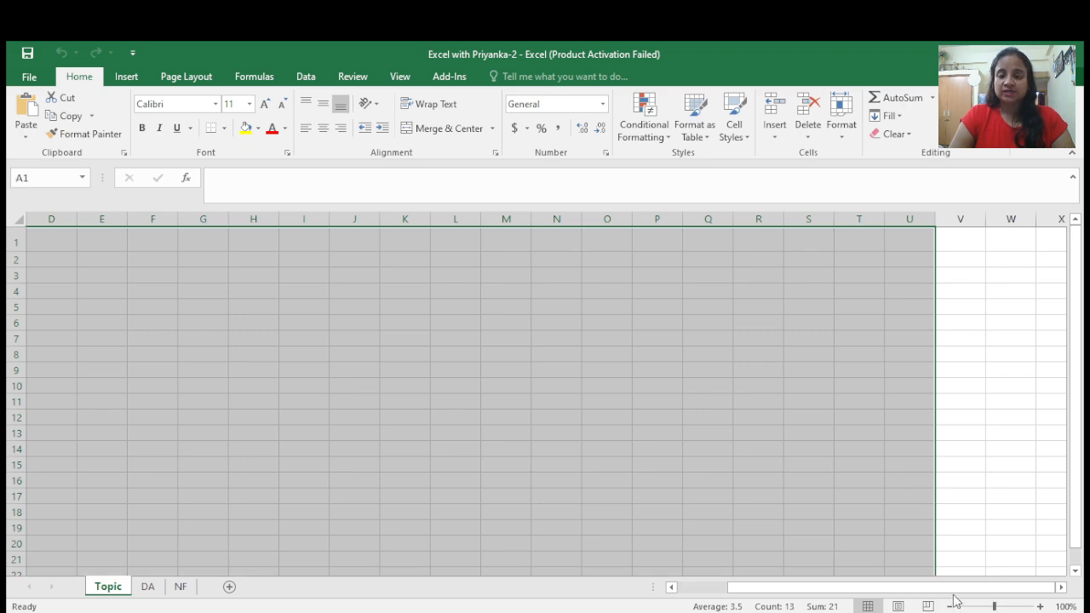
drag(945, 588, 800, 589)
click(301, 405)
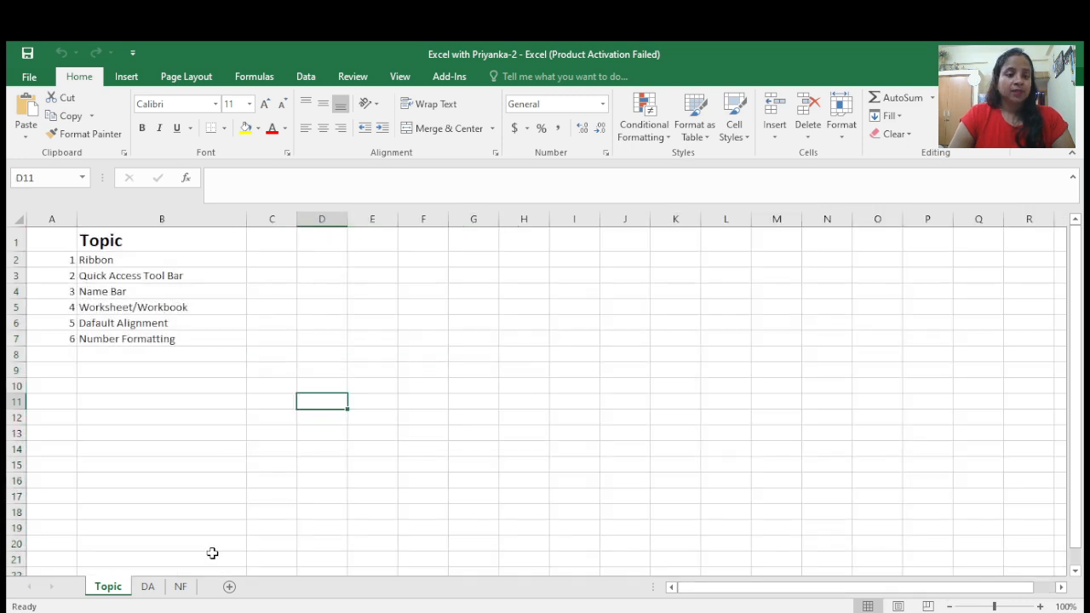
- Switch among the Topic, DA and NF worksheets to browse their contents, ending on Topic
click(153, 588)
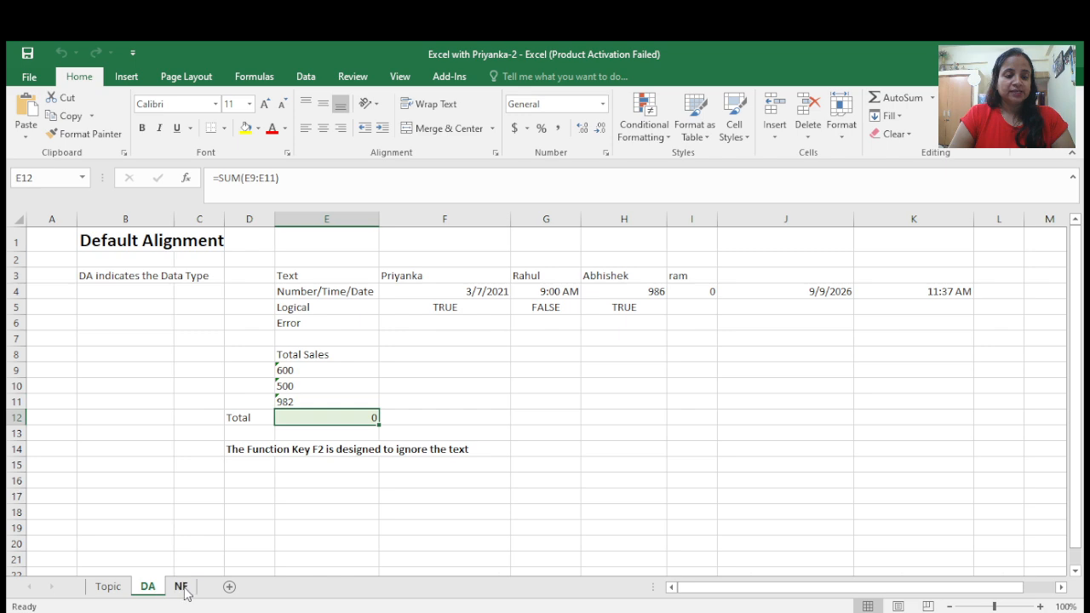
click(184, 590)
click(107, 588)
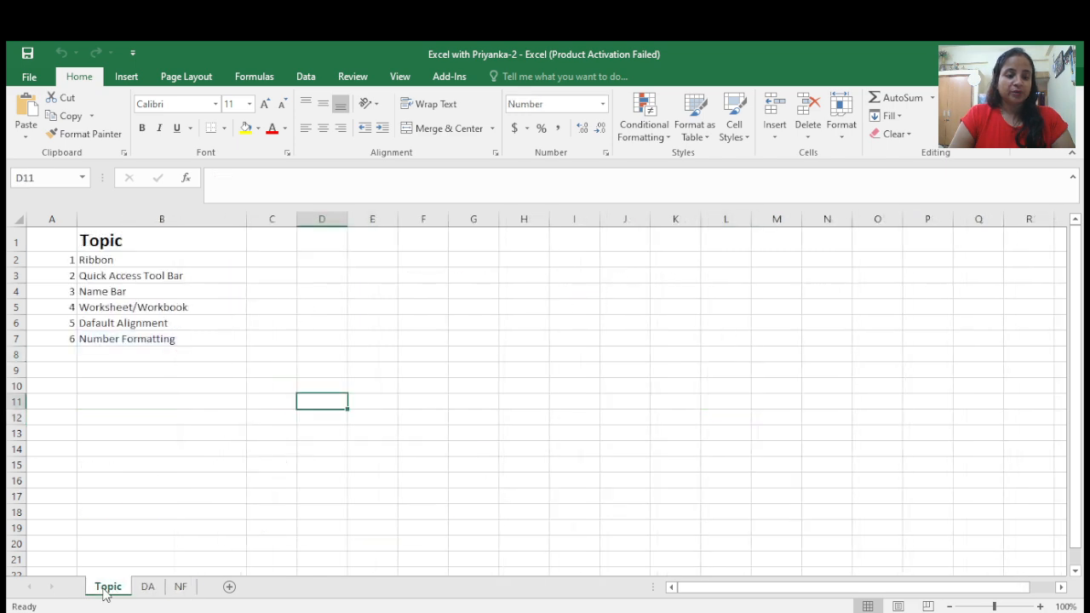
click(147, 591)
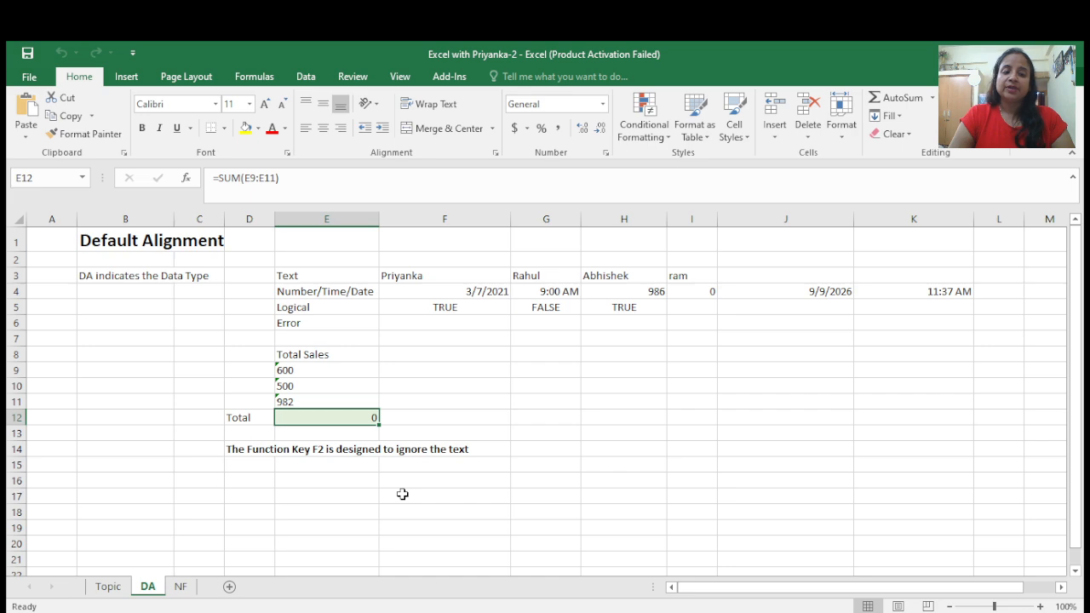
click(120, 590)
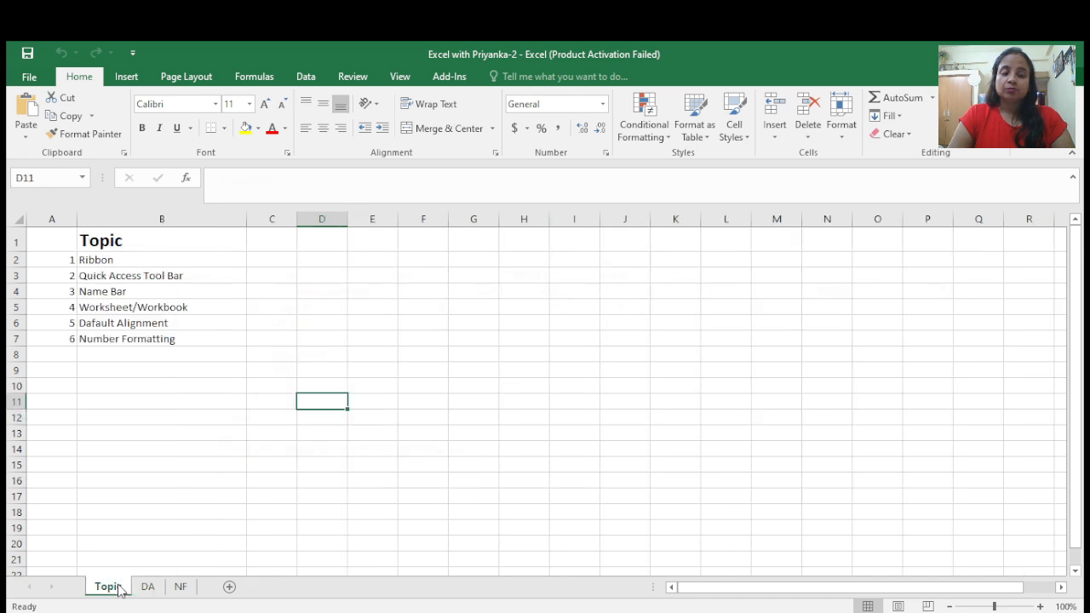
click(154, 593)
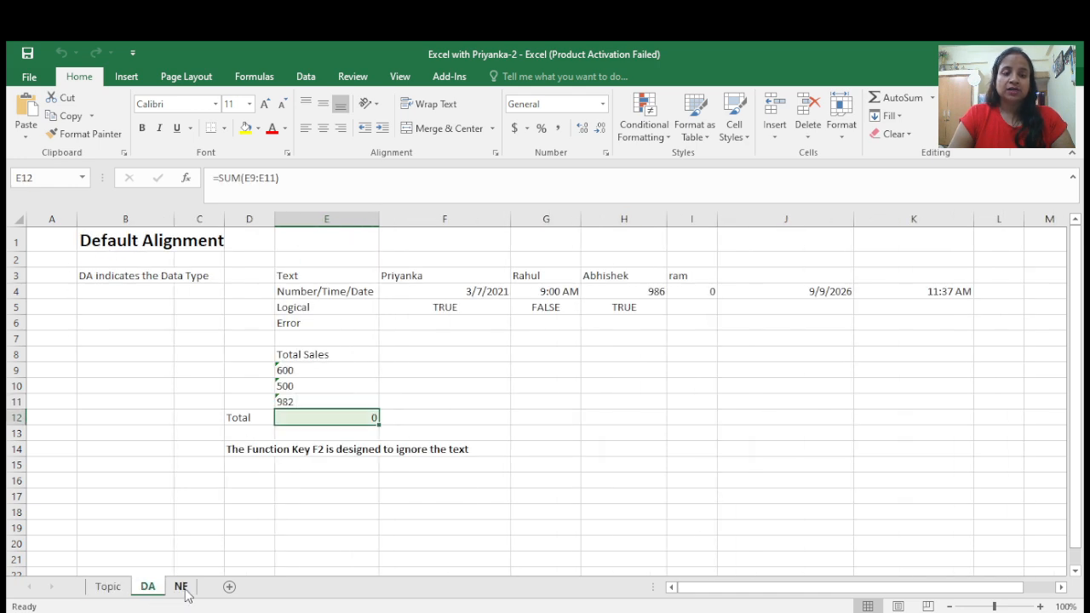
click(183, 589)
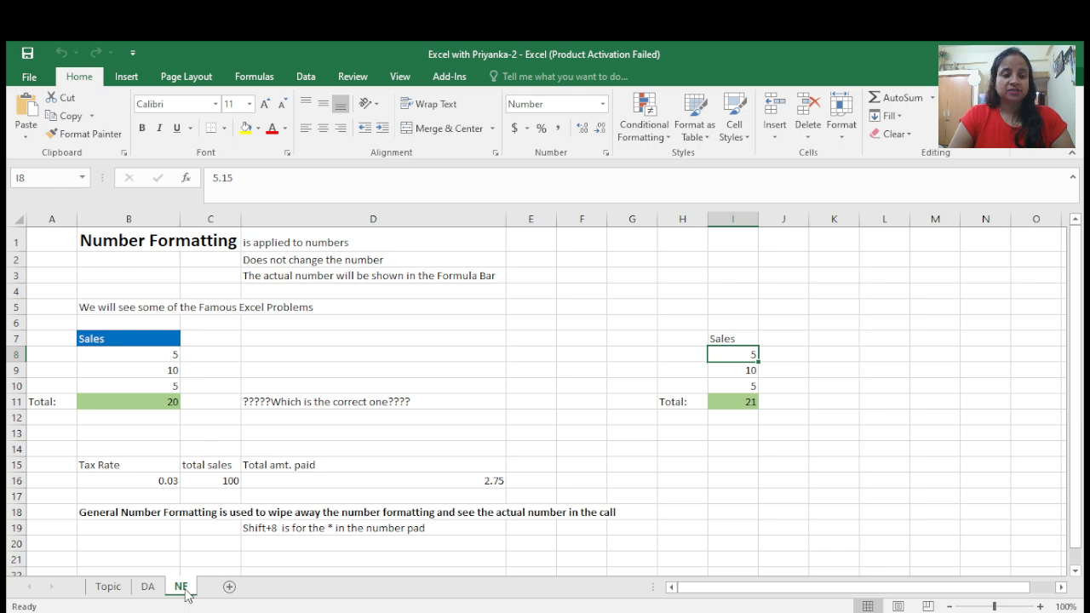
click(107, 586)
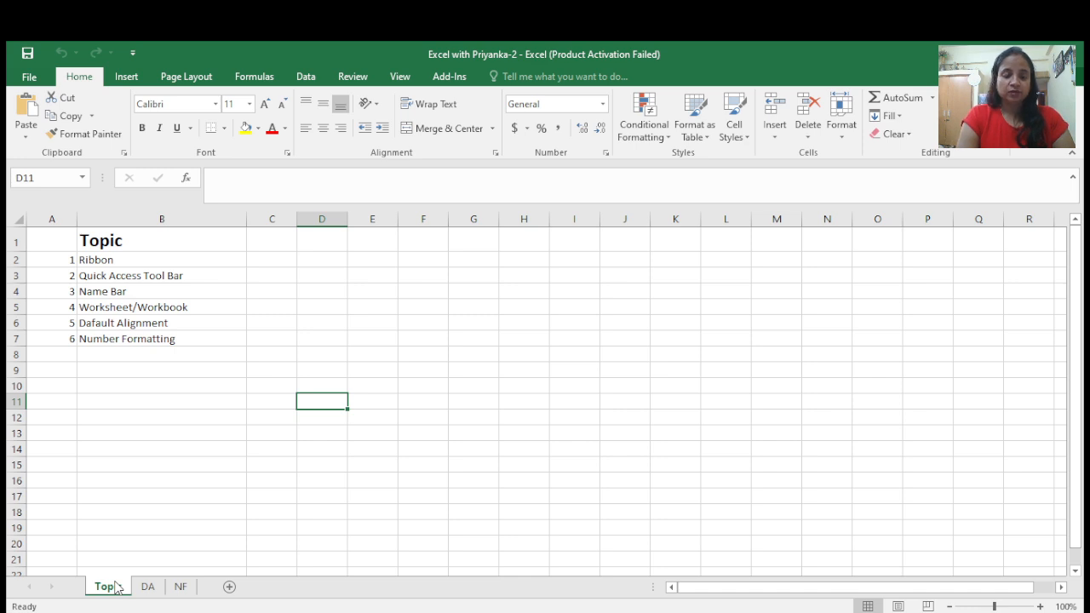
key(ctrl+Page_Down)
key(ctrl+Page_Down)
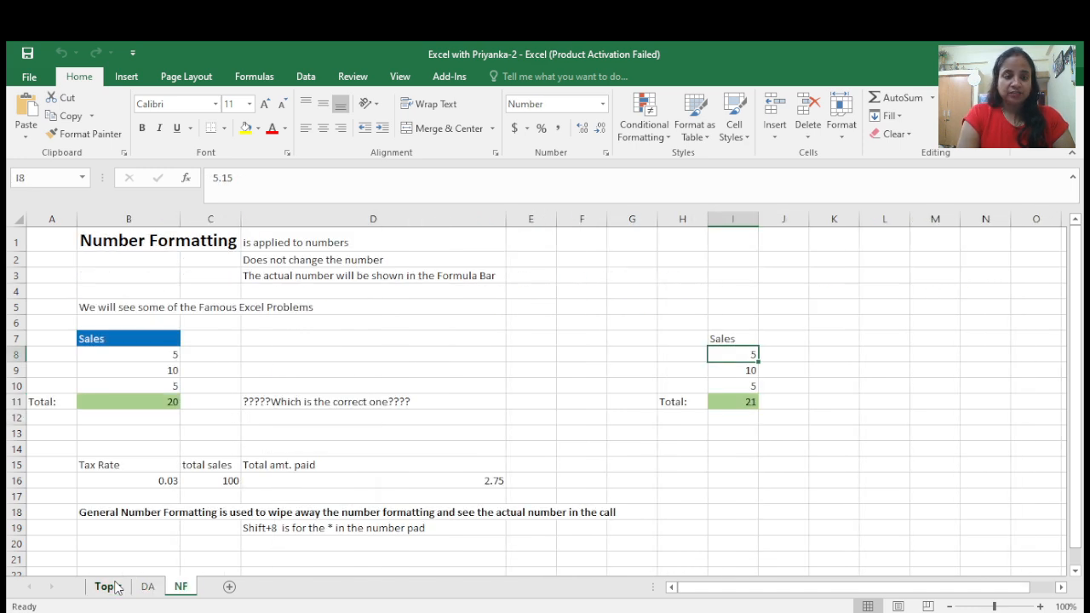
key(ctrl+Page_Up)
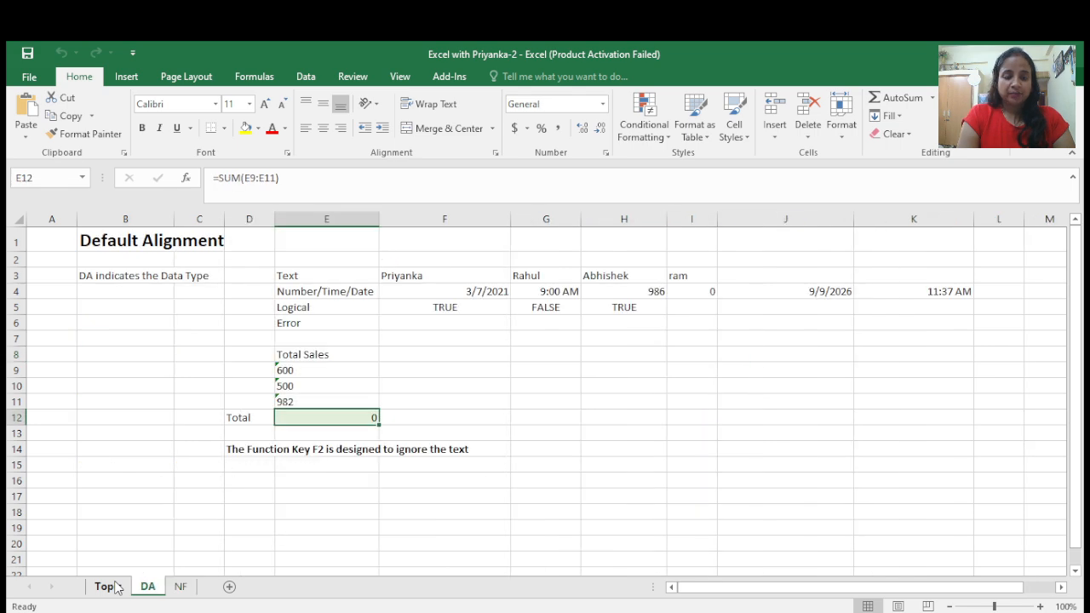
key(ctrl+Page_Up)
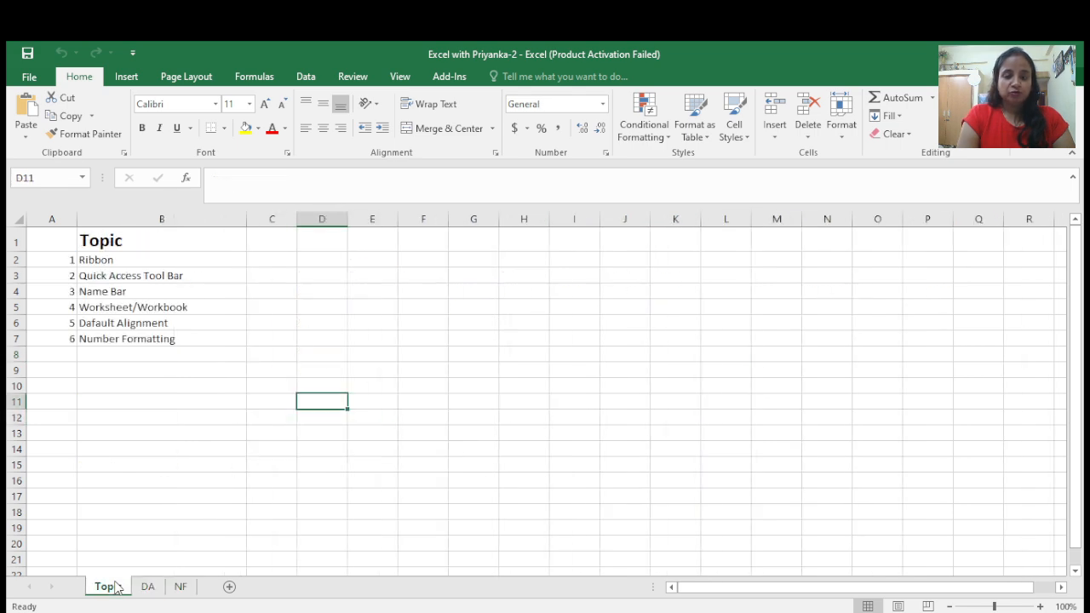
key(ctrl+Page_Down)
key(ctrl+Page_Down)
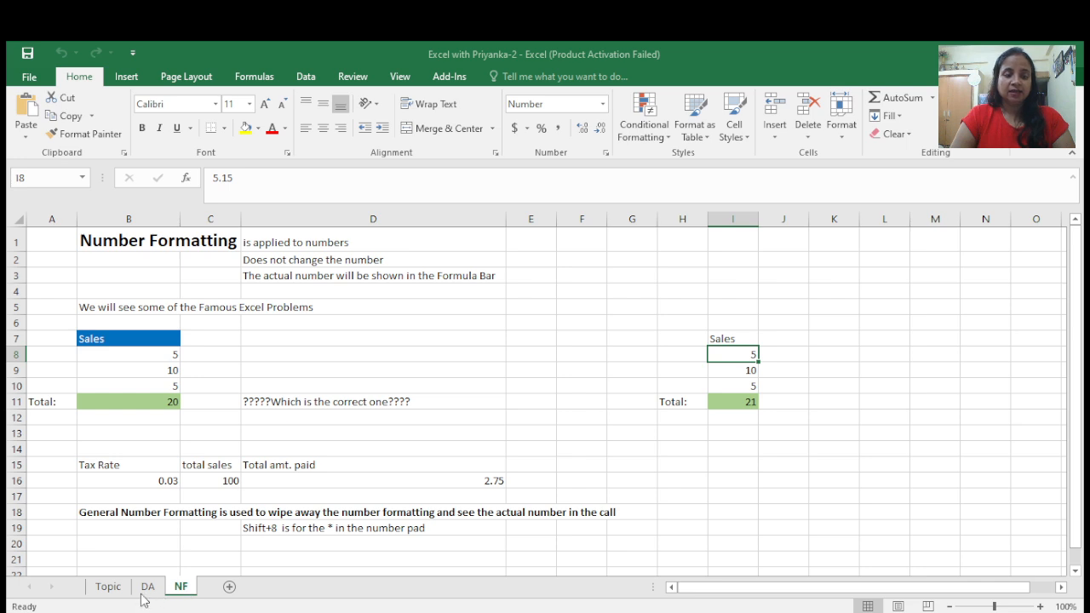
click(115, 588)
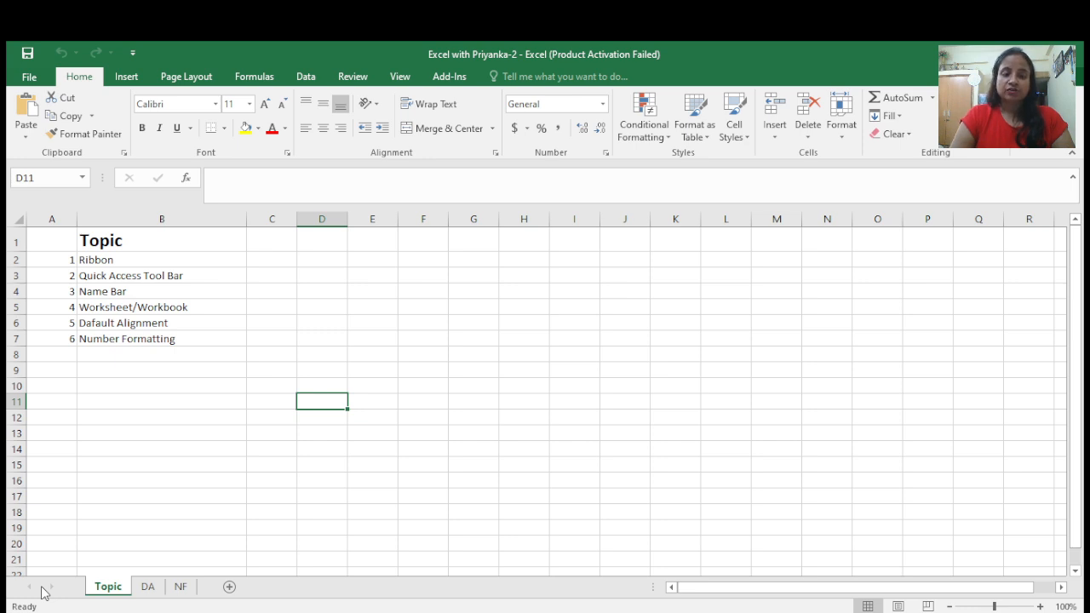
- Open the DA sheet and inspect the text entries in row 3
click(190, 548)
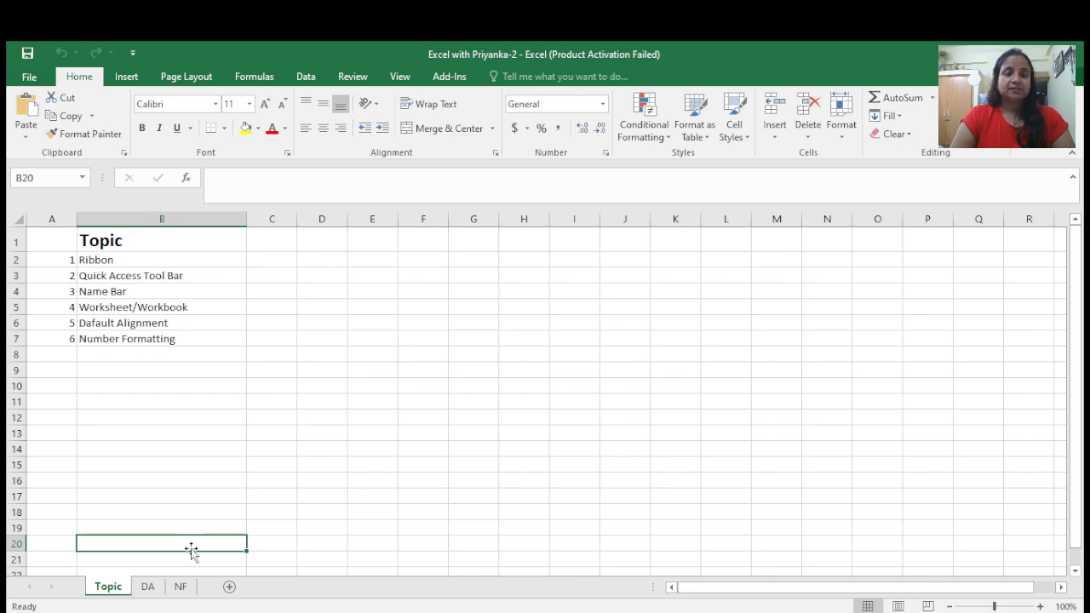
click(147, 591)
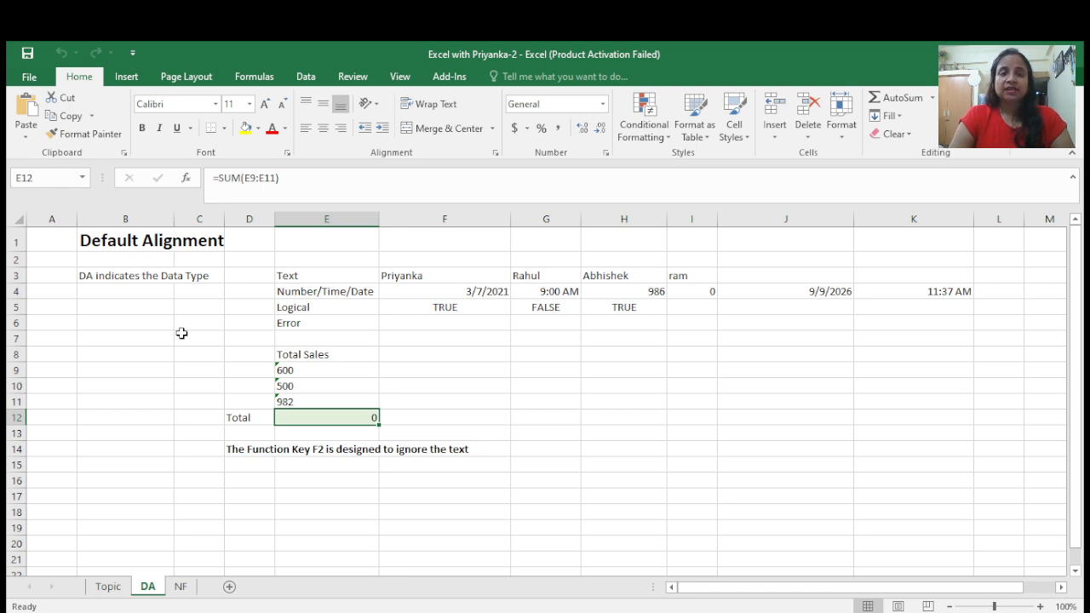
click(311, 278)
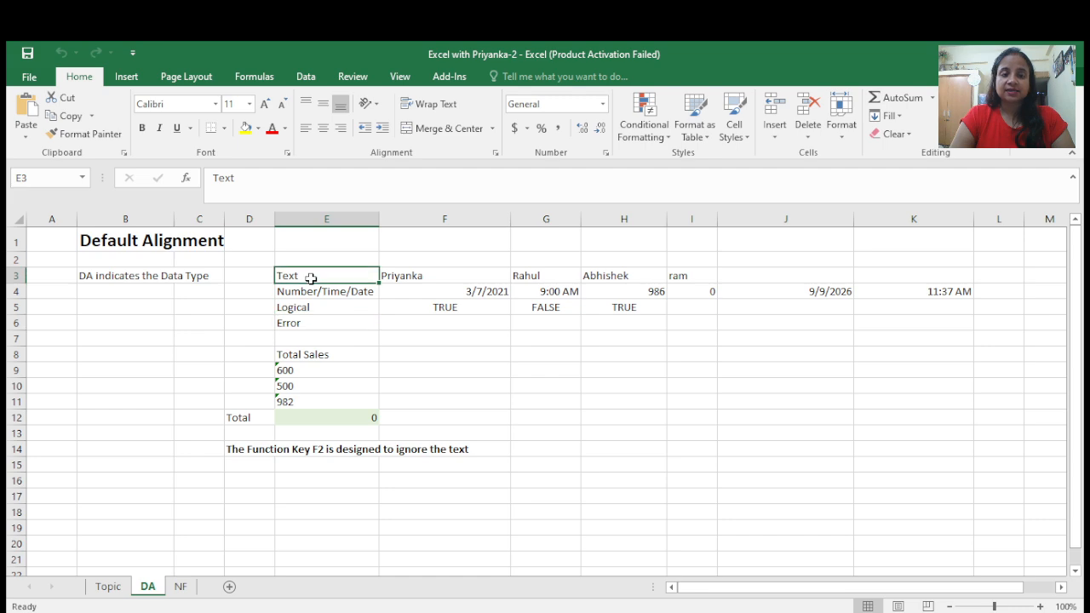
click(447, 276)
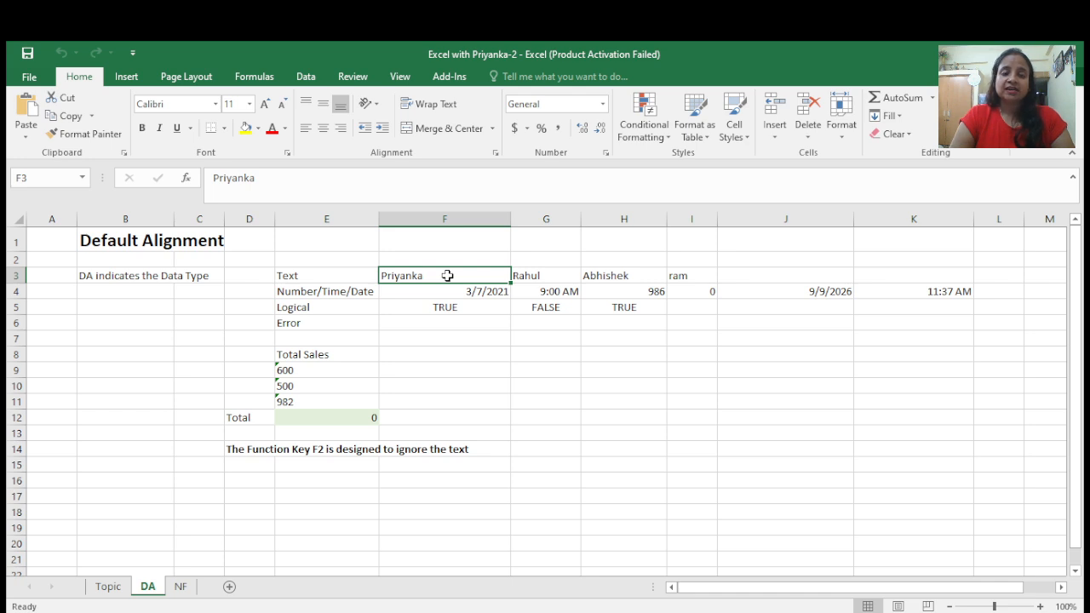
- Enter a sample first name in cell J3 at the end of the text row
click(766, 275)
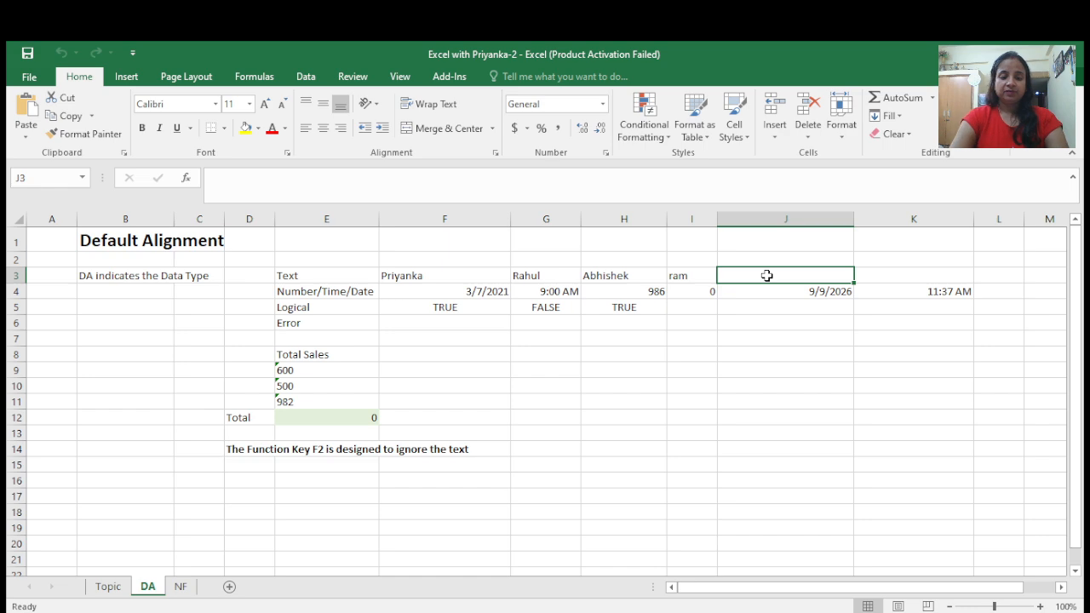
text(raju)
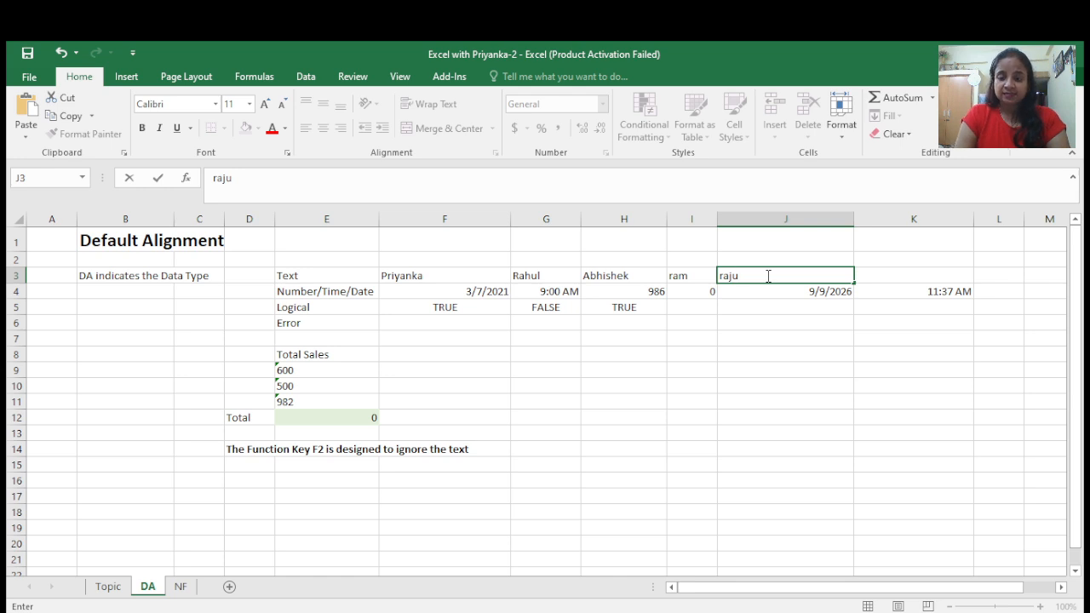
key(Tab)
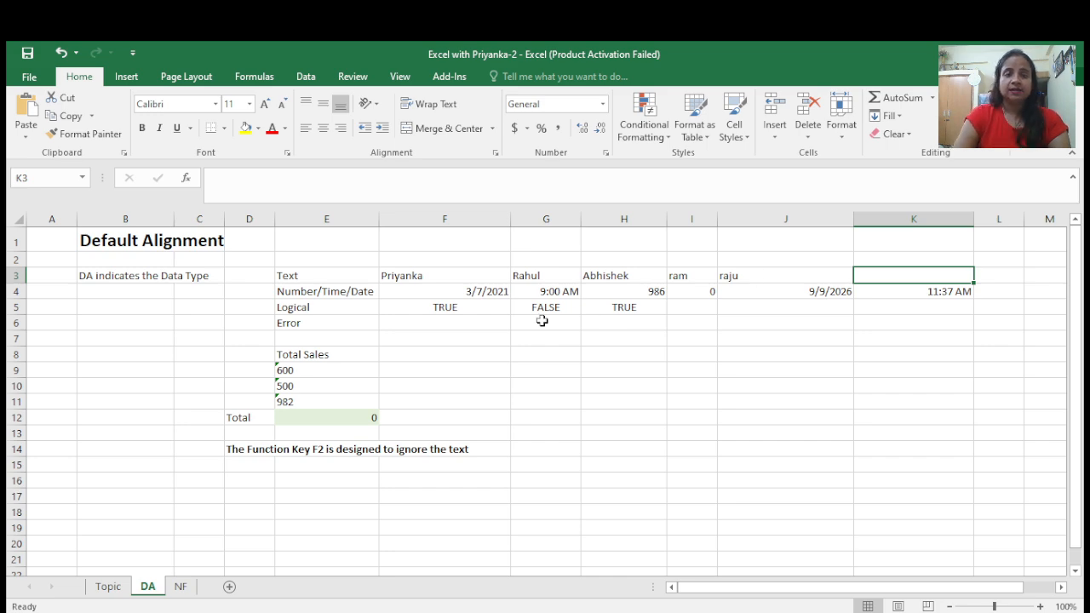
- Select each value in the Number/Time/Date row to inspect its alignment and format
click(308, 295)
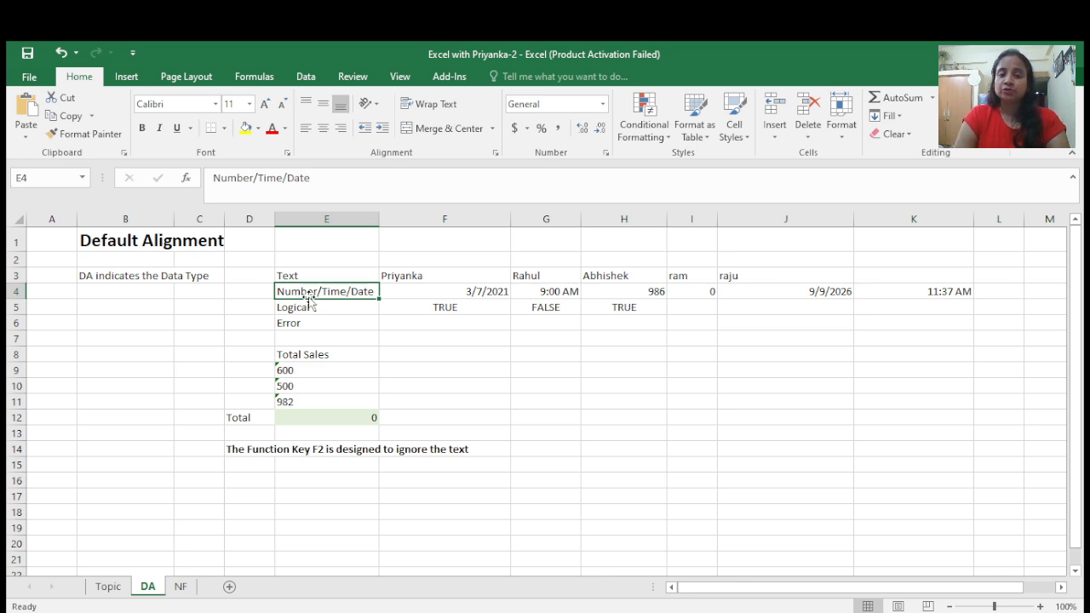
click(483, 292)
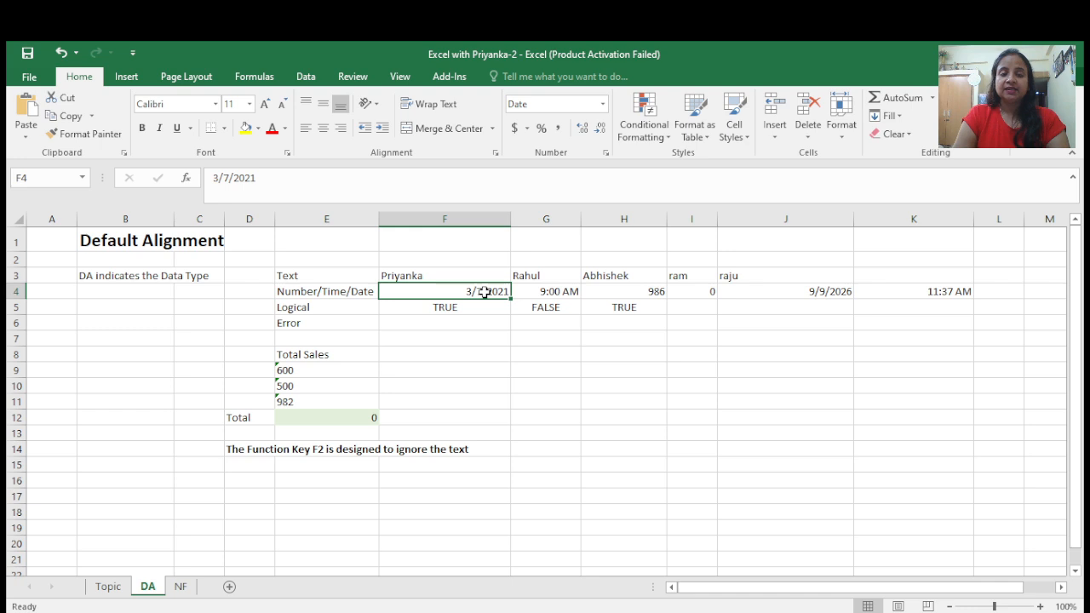
click(569, 291)
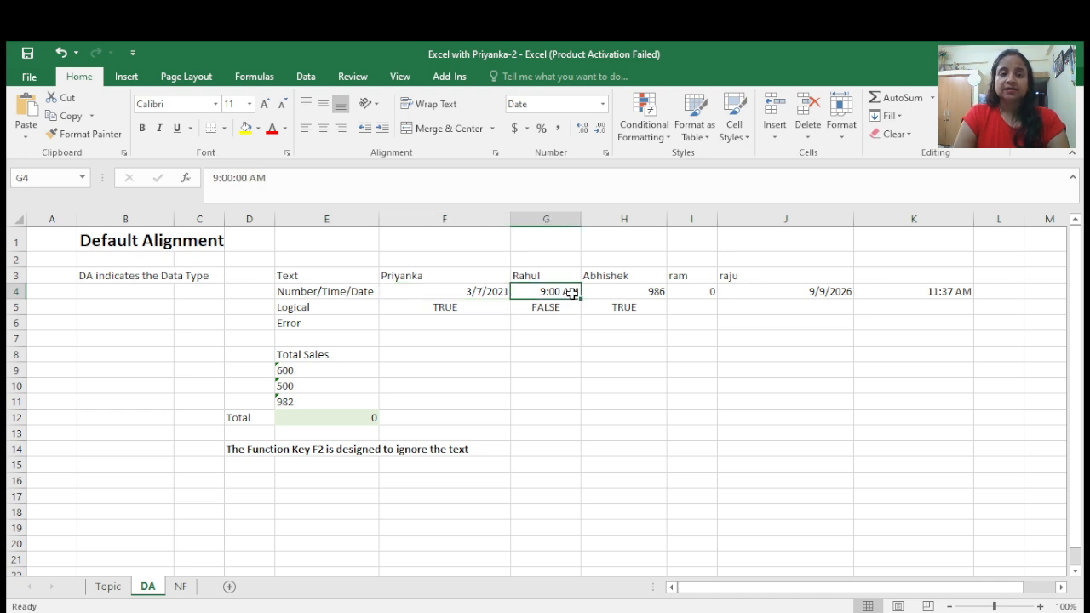
click(663, 291)
click(699, 293)
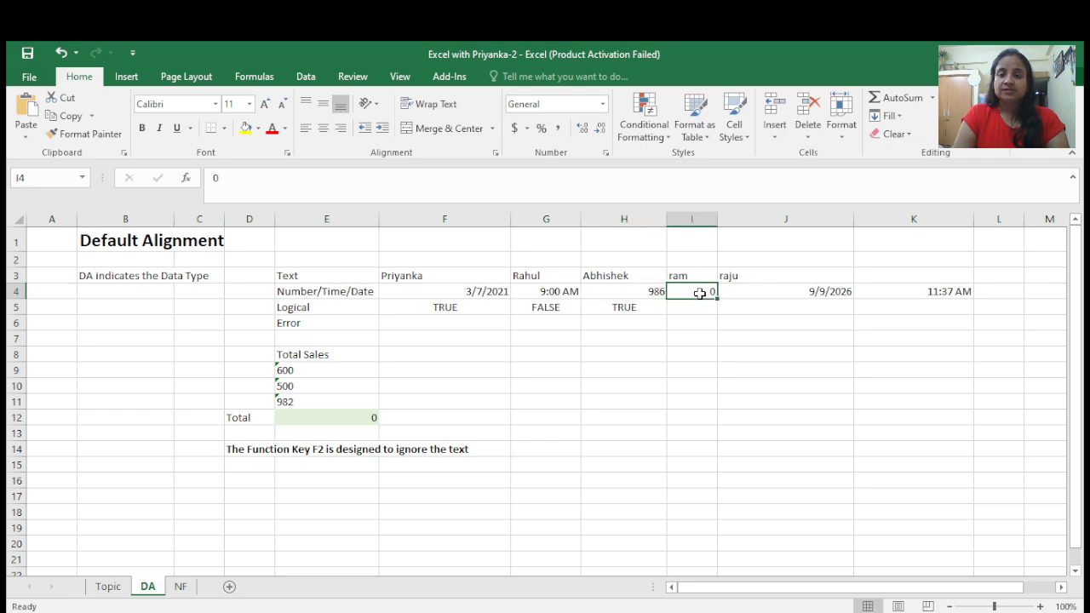
click(998, 291)
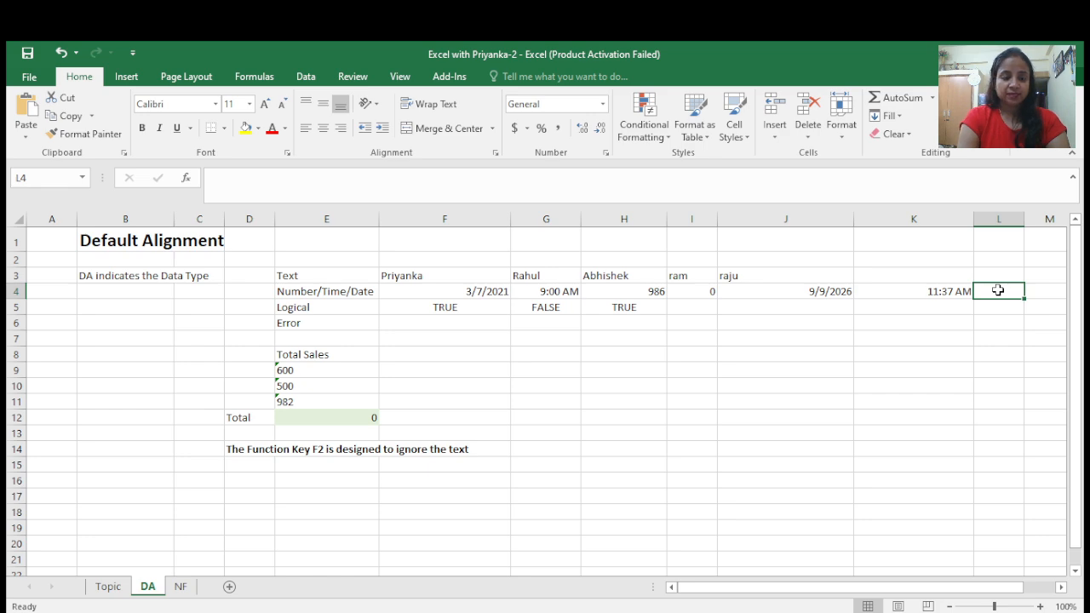
- Enter the date 19/06/2026 in cell L4 and autofit column L's width
text(19)
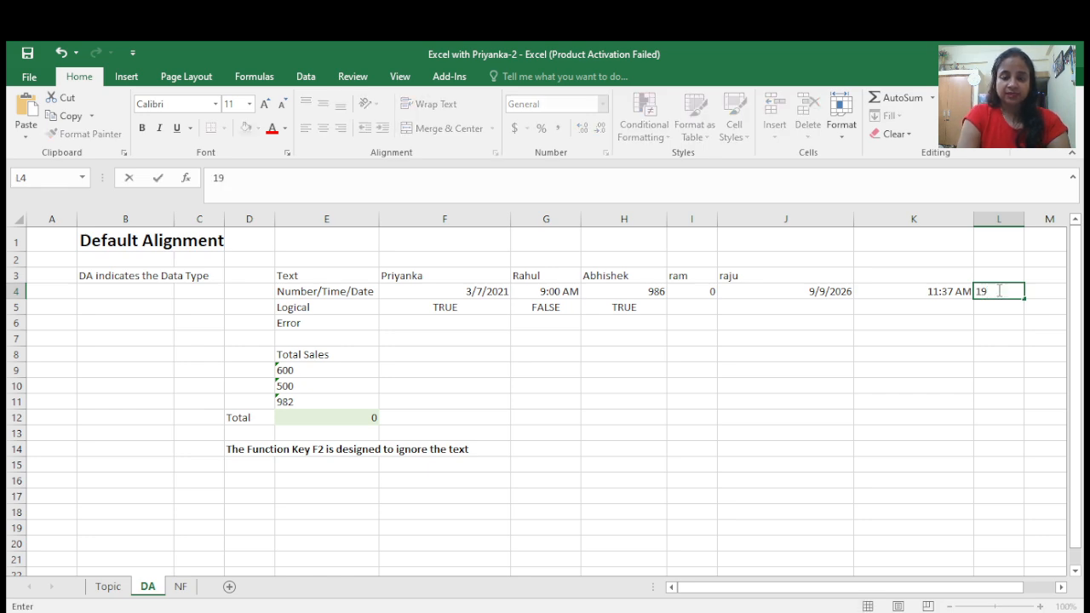
text(/06)
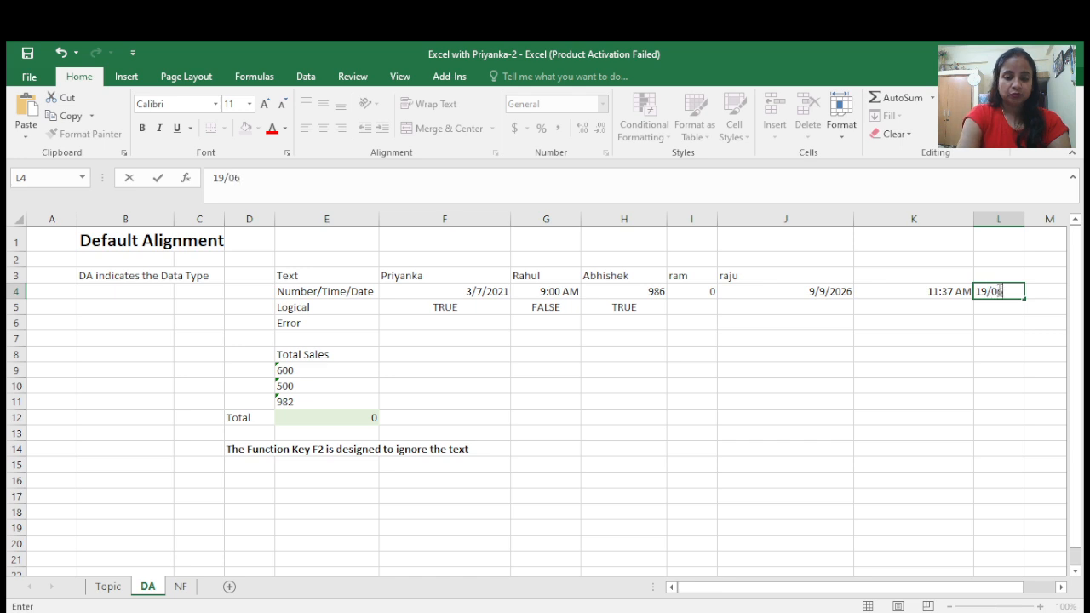
text(/202)
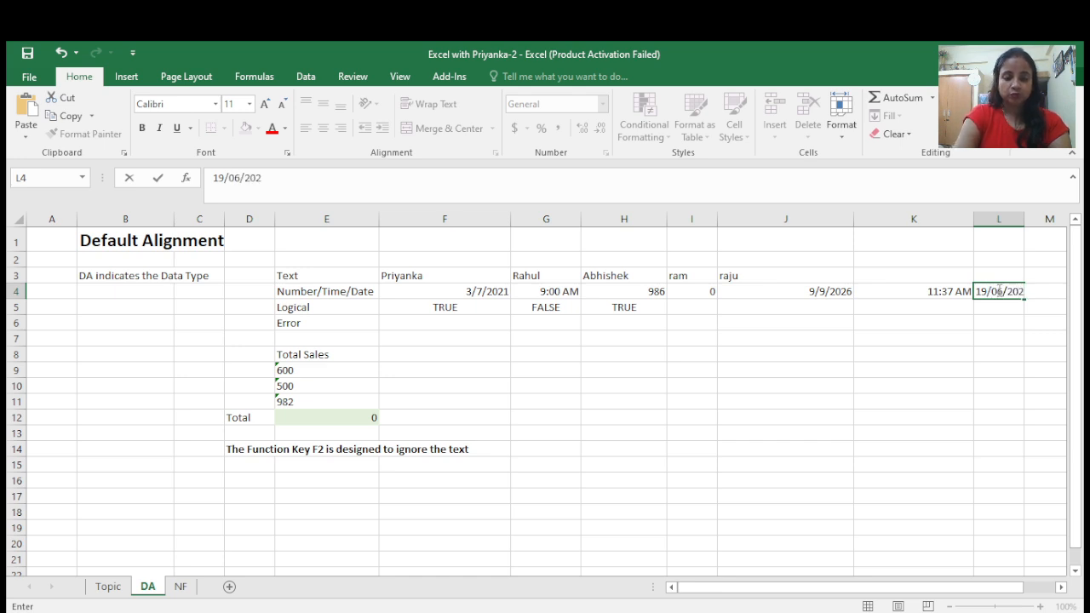
text(6)
key(Tab)
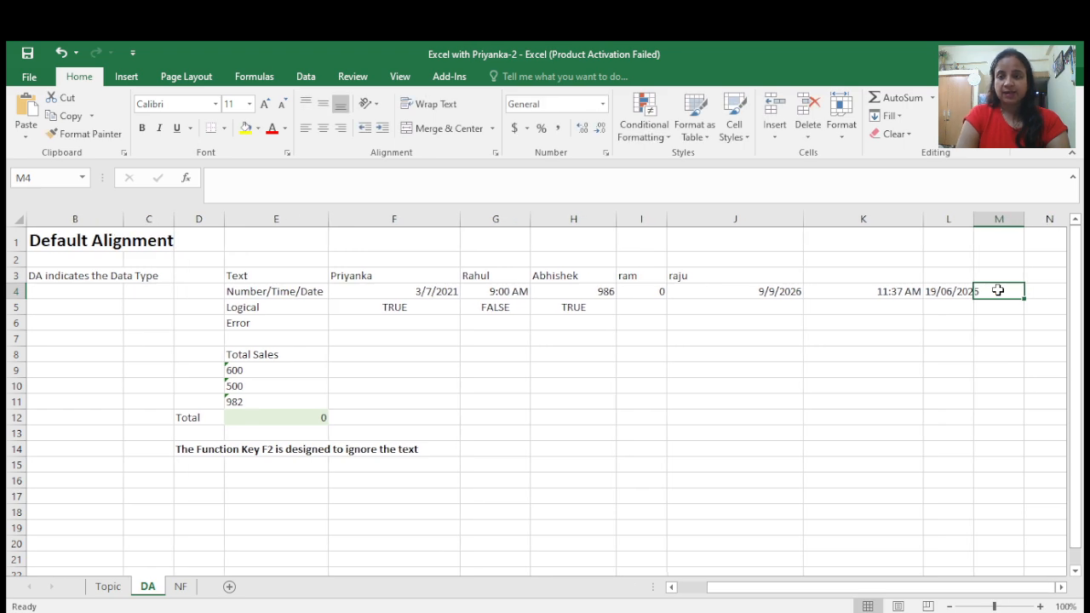
double_click(973, 215)
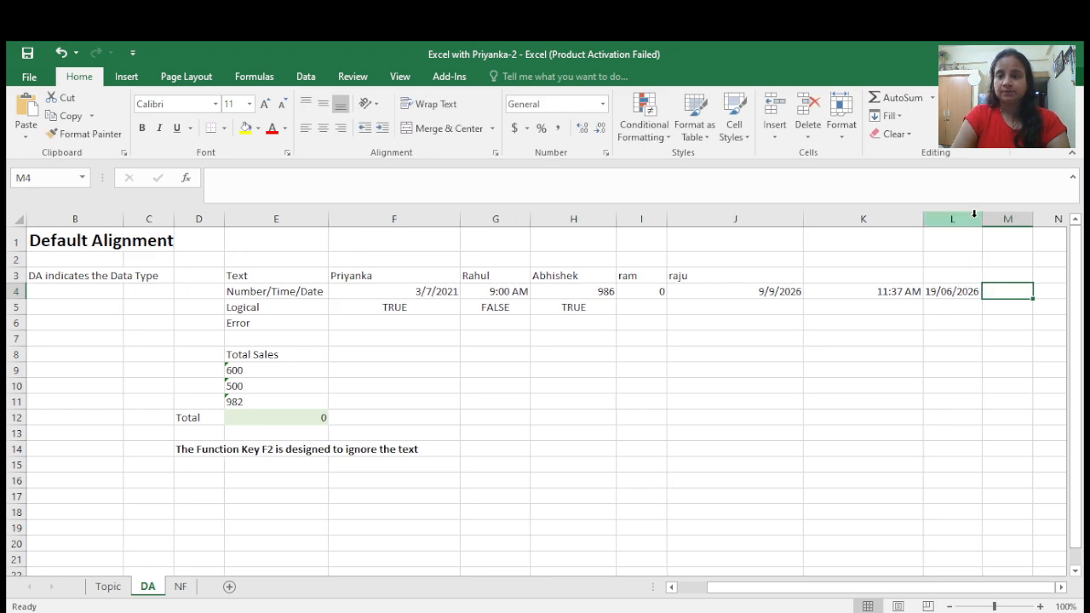
- Widen column L and re-enter cell L4's date as 8/09/2025
drag(980, 219, 1035, 222)
click(972, 292)
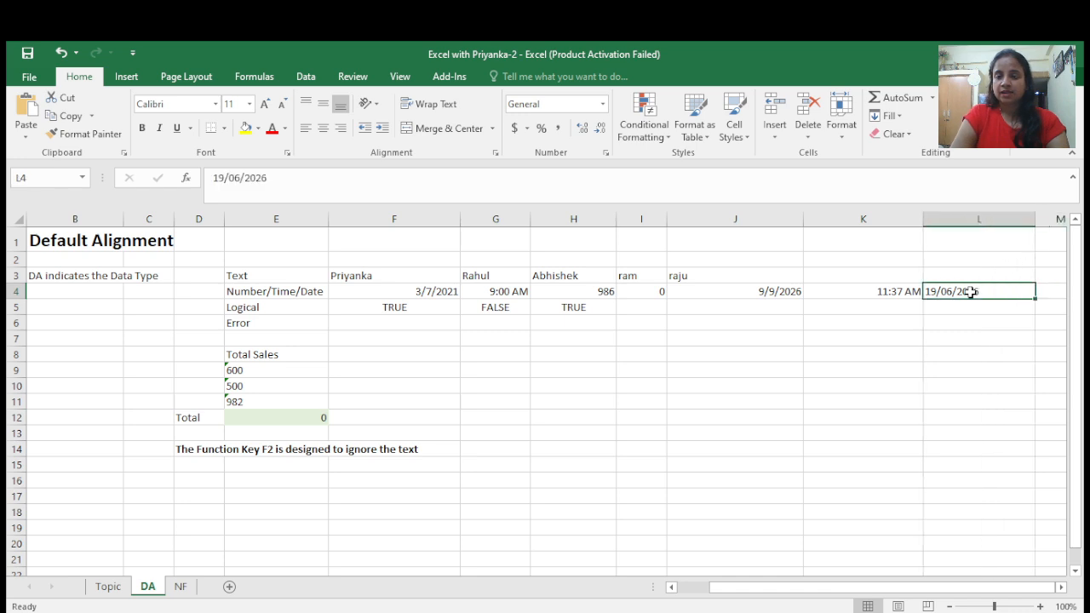
key(F2)
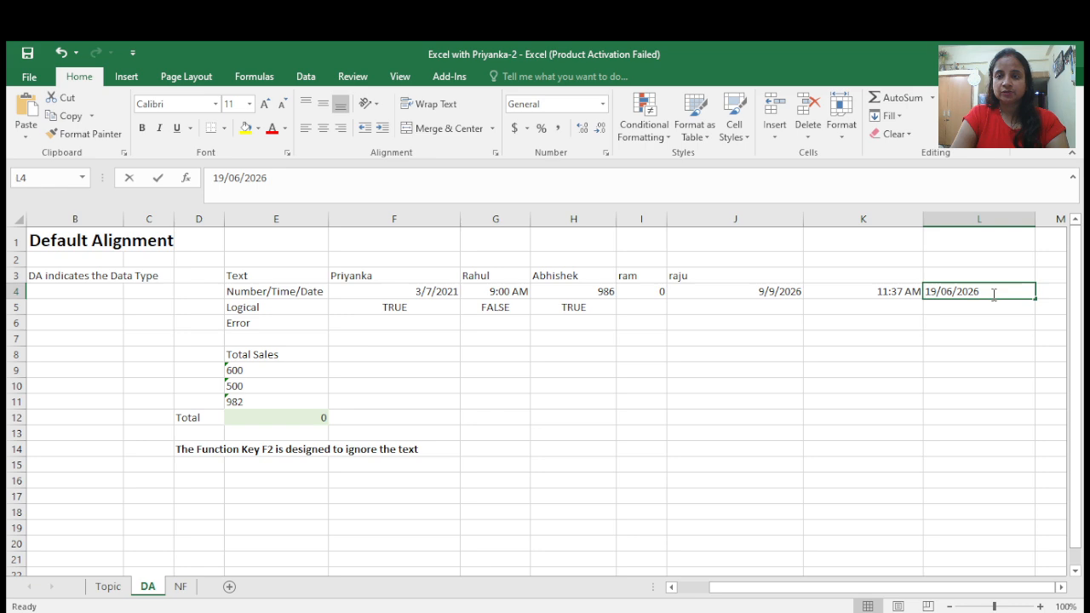
key(BackSpace)
key(BackSpace)
key(BackSpace)
key(BackSpace)
key(BackSpace)
key(BackSpace)
key(BackSpace)
key(BackSpace)
key(BackSpace)
key(BackSpace)
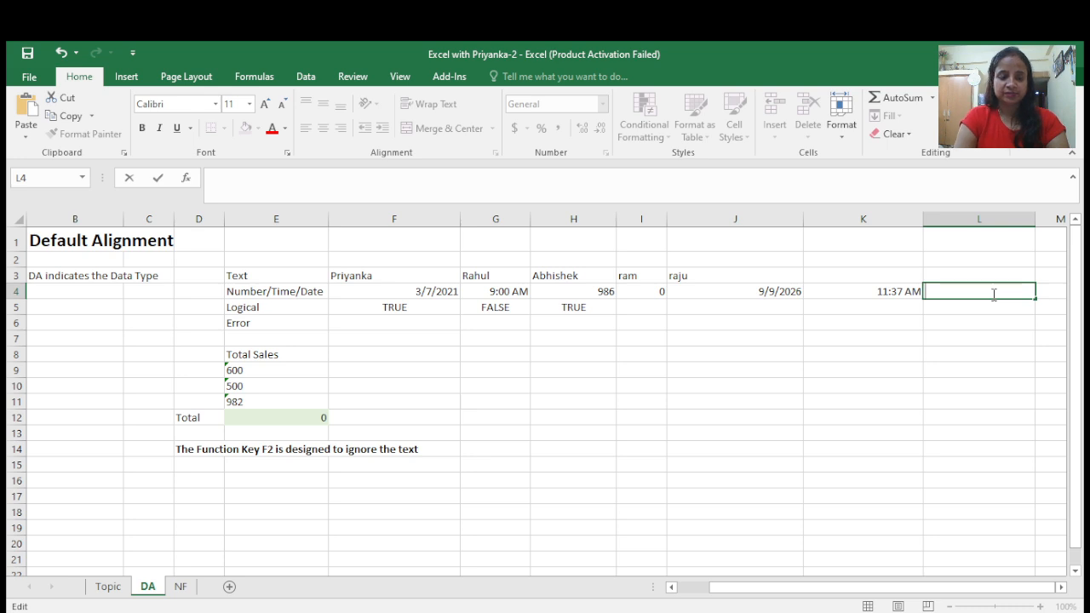
text(8)
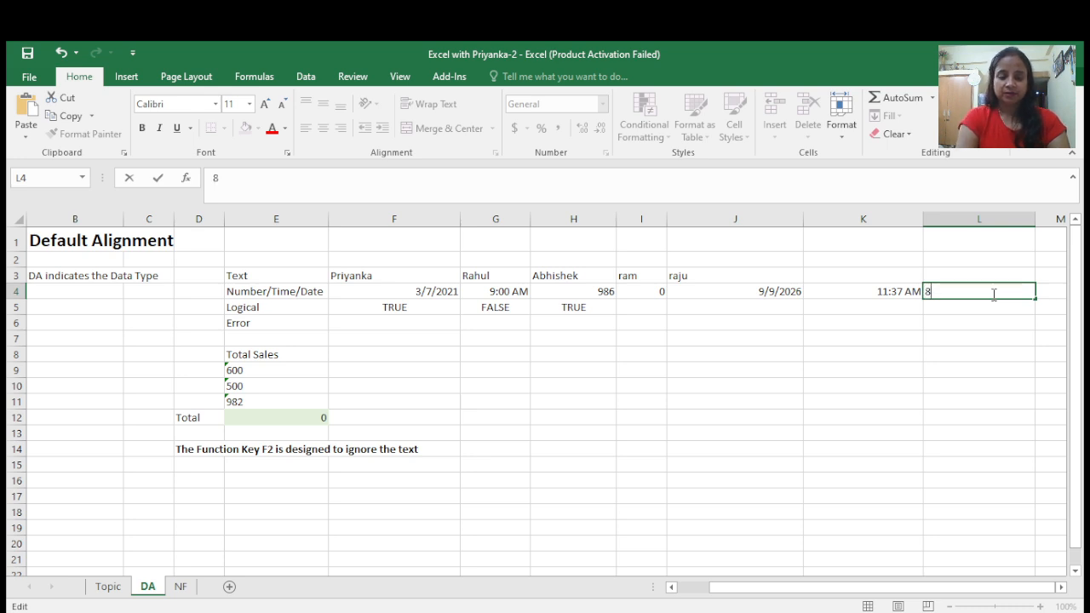
text(/09/)
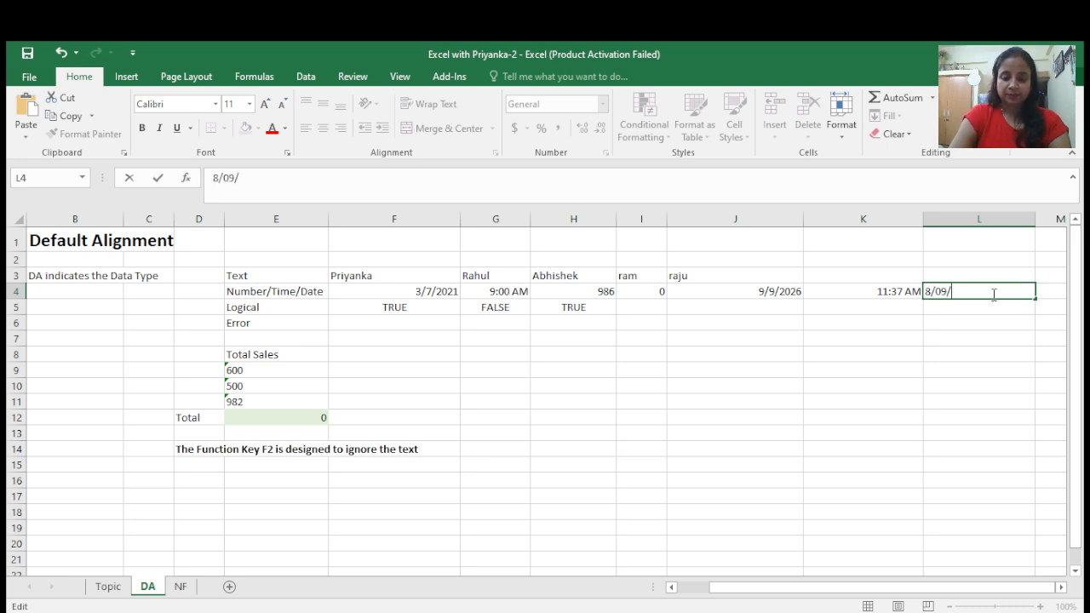
text(2025)
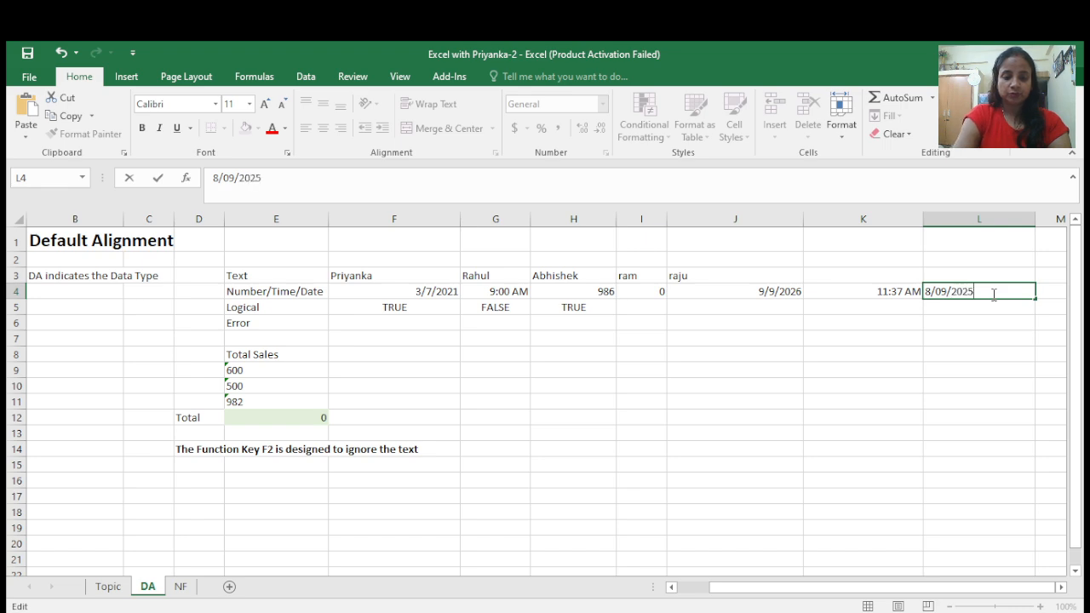
key(Tab)
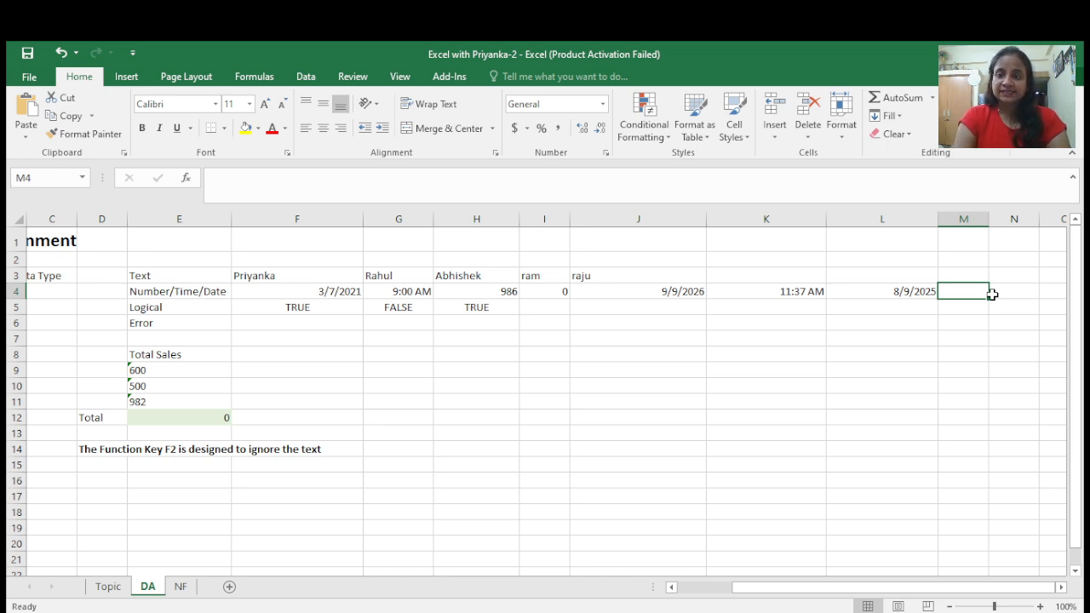
- Enter the time 9:00pm in cell M4 of the Number/Time/Date row
text(9)
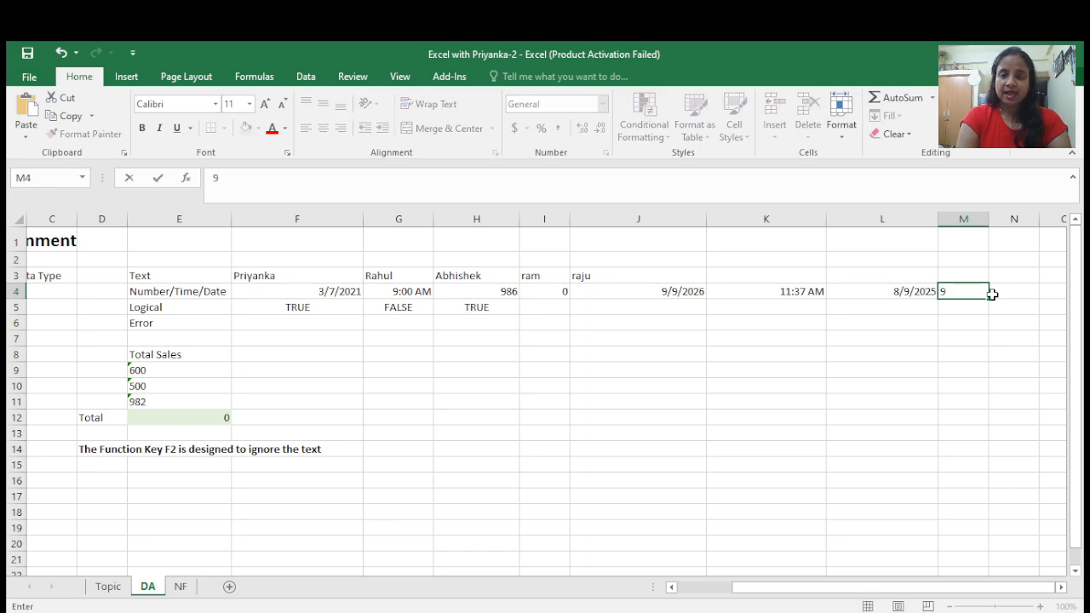
text(:)
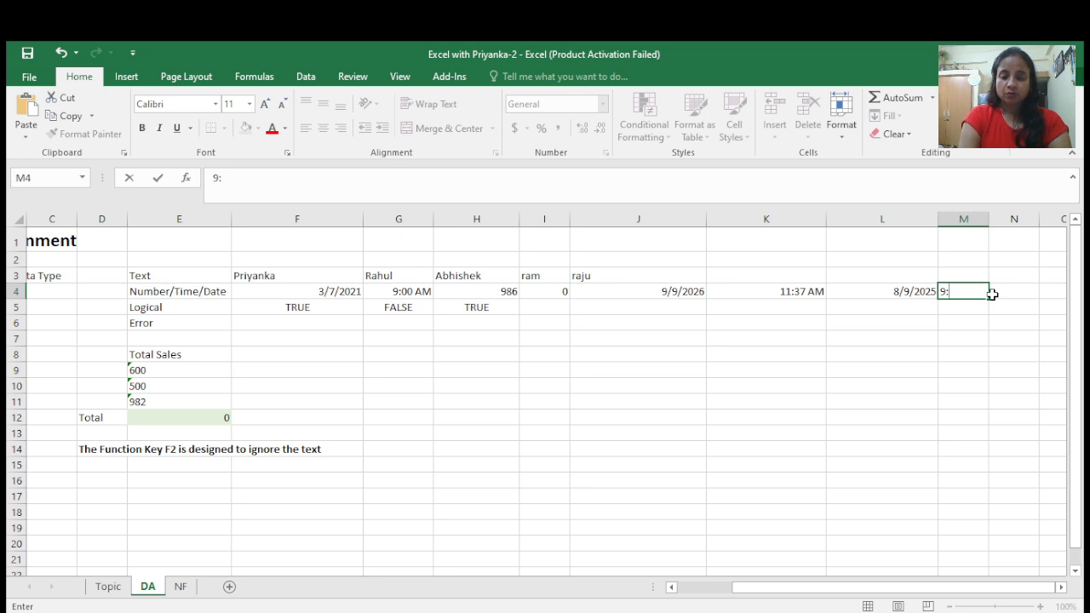
text(00)
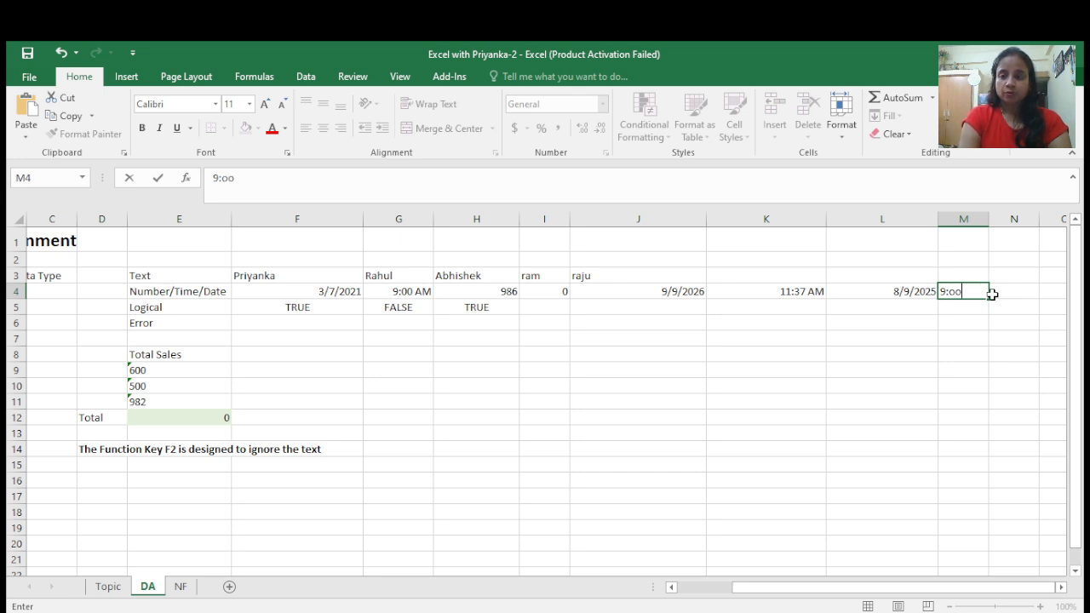
key(BackSpace)
key(BackSpace)
text(00)
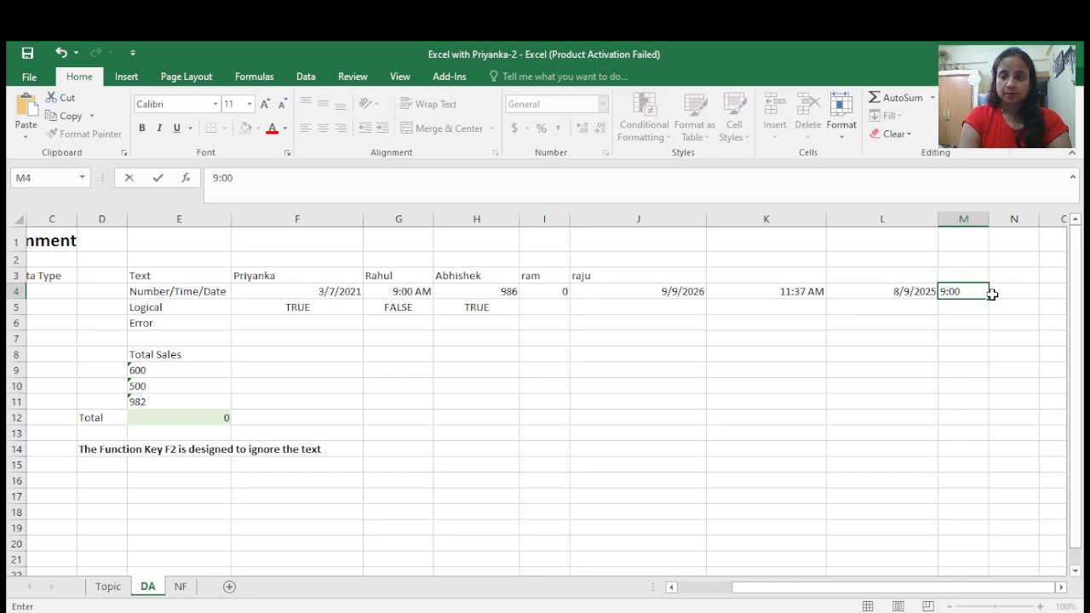
text(pm)
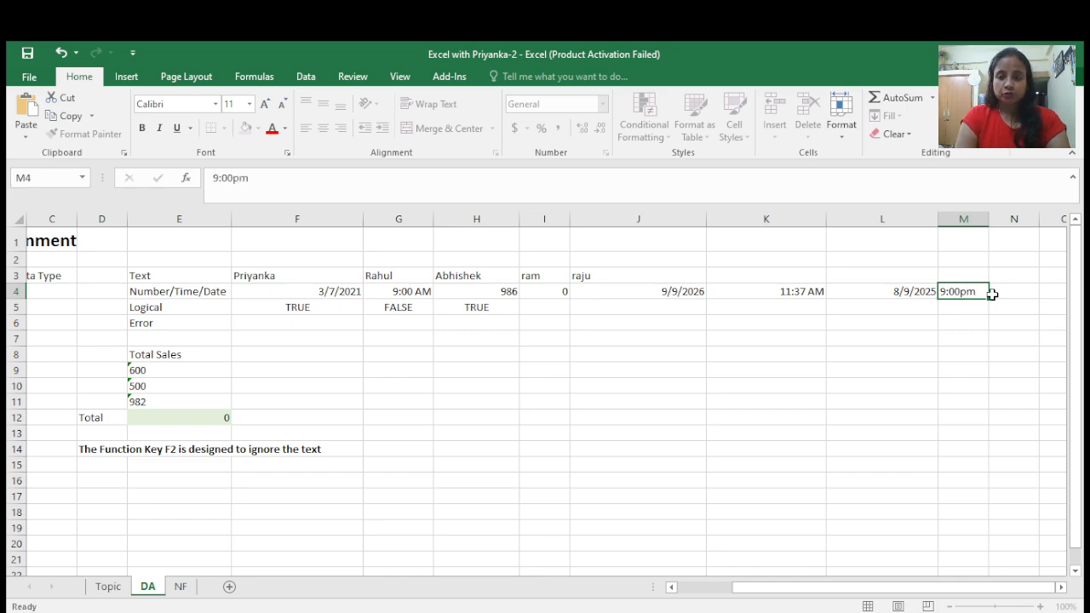
- Widen column M and correct M4's time entry to 9:00 pm with a space
click(992, 294)
click(957, 291)
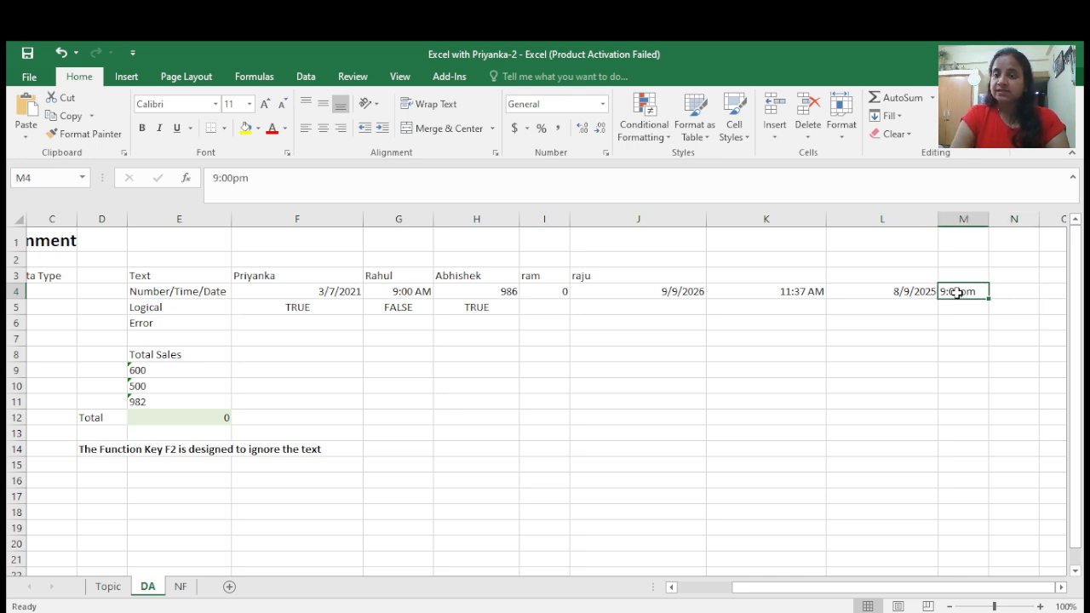
double_click(988, 218)
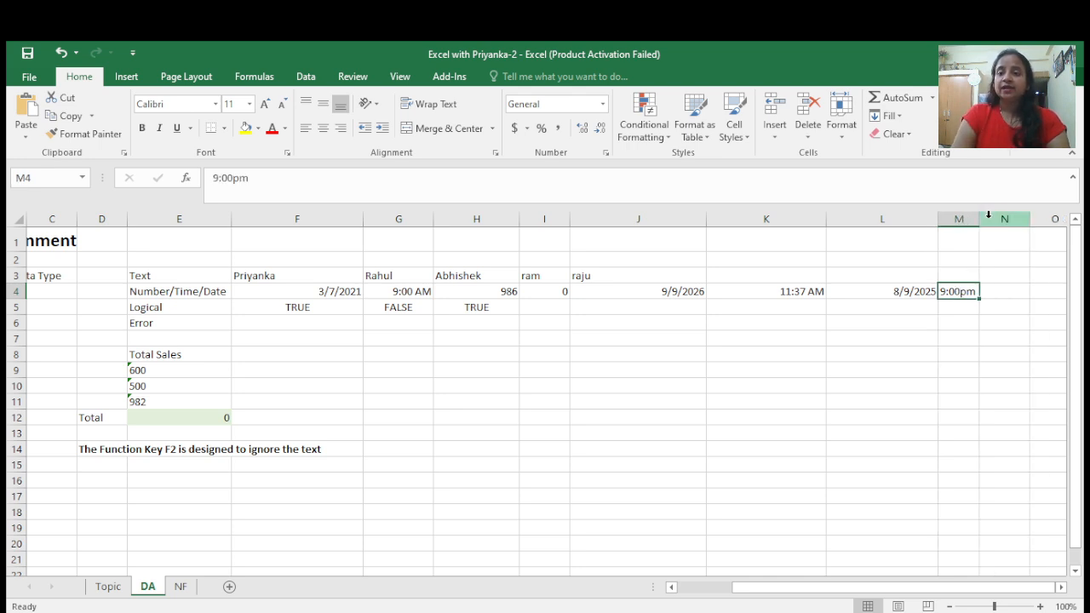
drag(979, 219, 1023, 225)
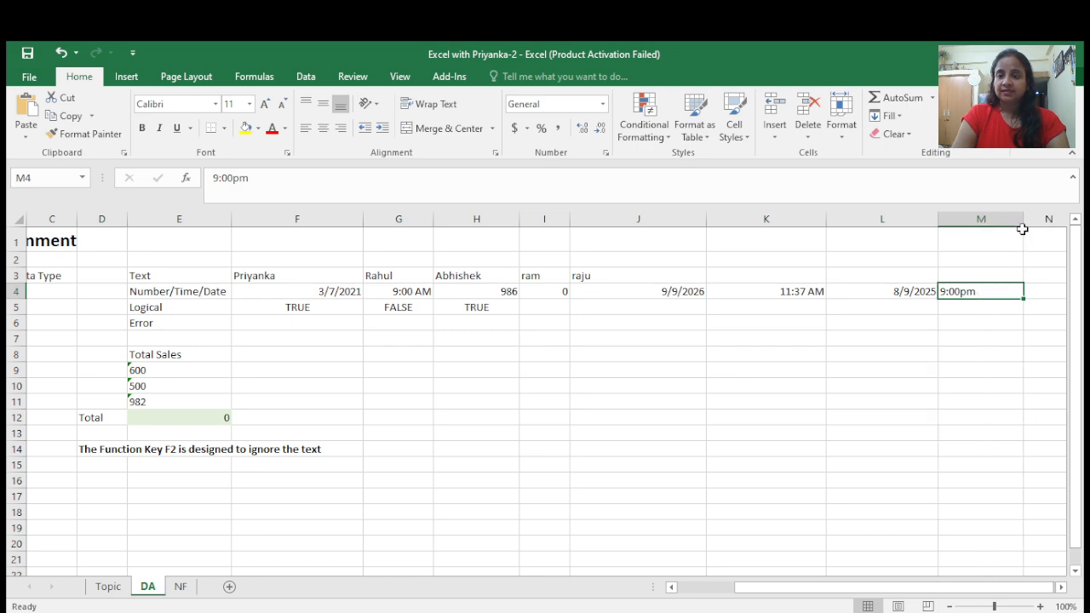
double_click(962, 290)
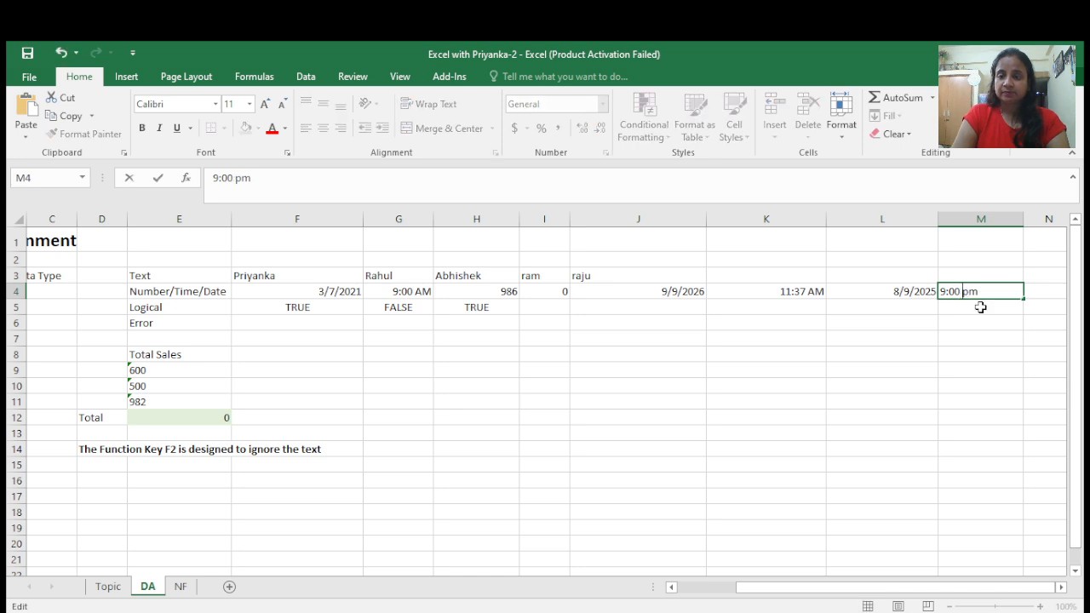
key(Tab)
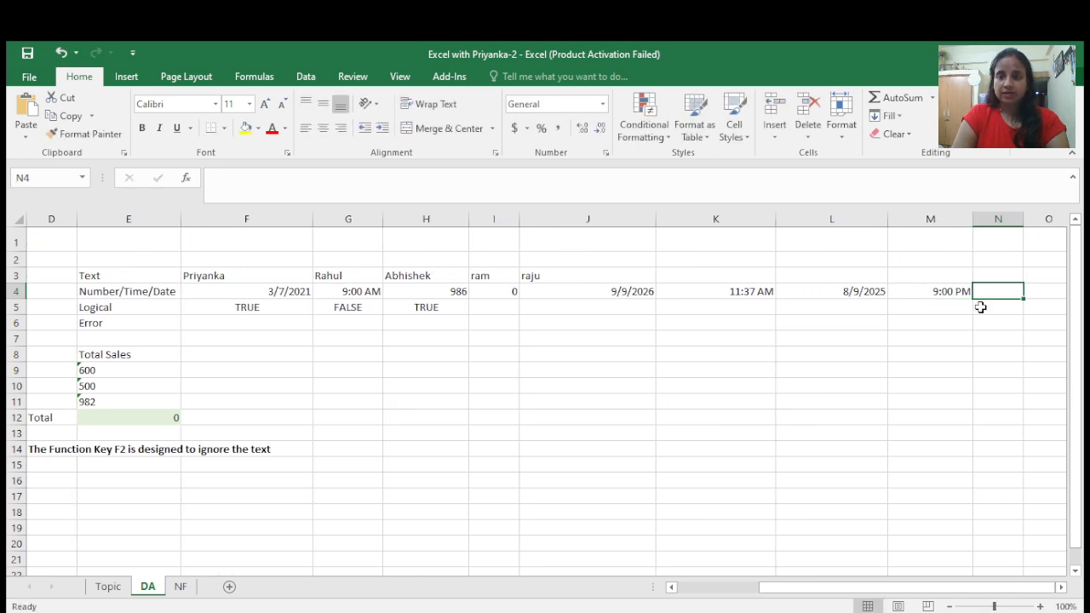
- Enter the number 55555 in cell N4
click(932, 292)
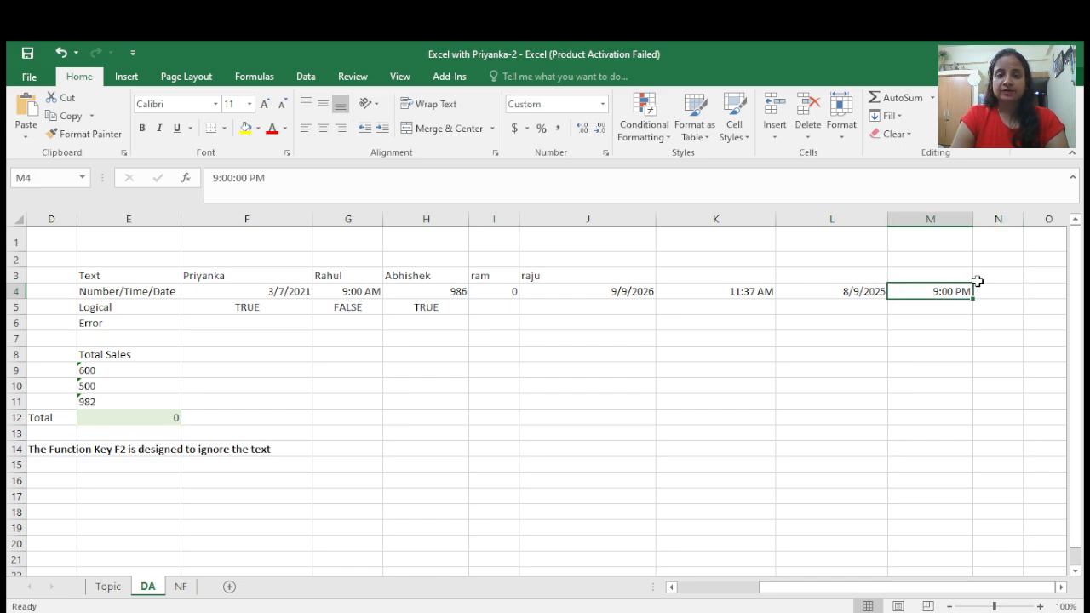
click(1005, 292)
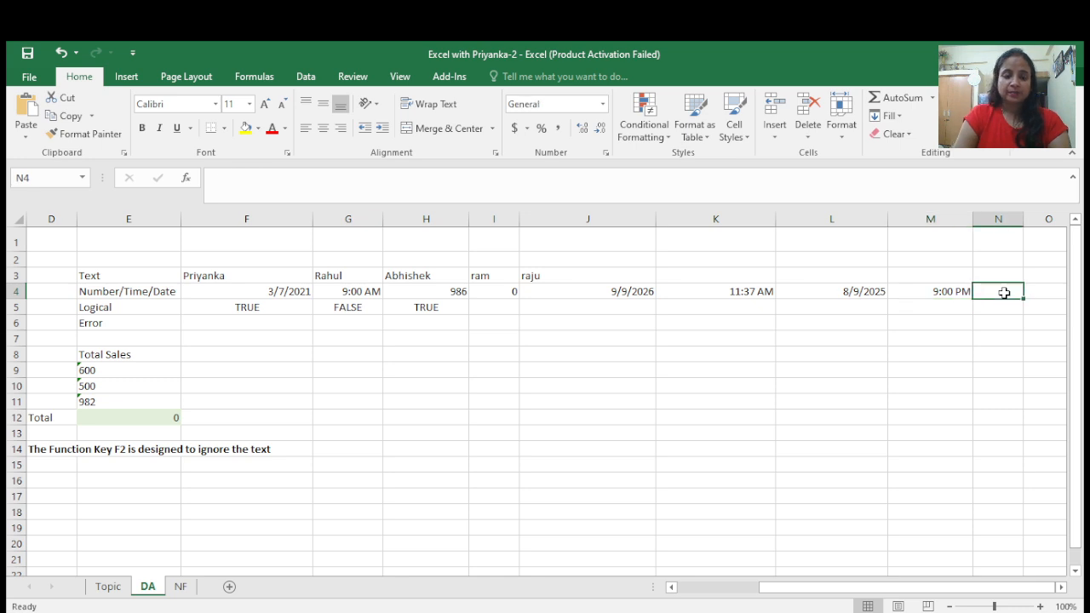
text(55555)
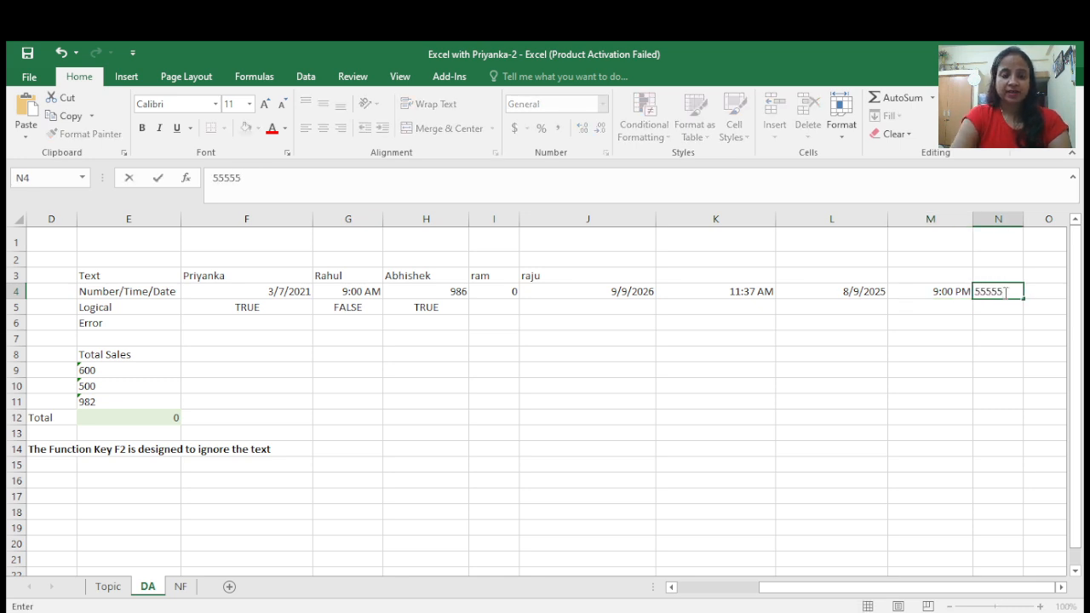
key(Tab)
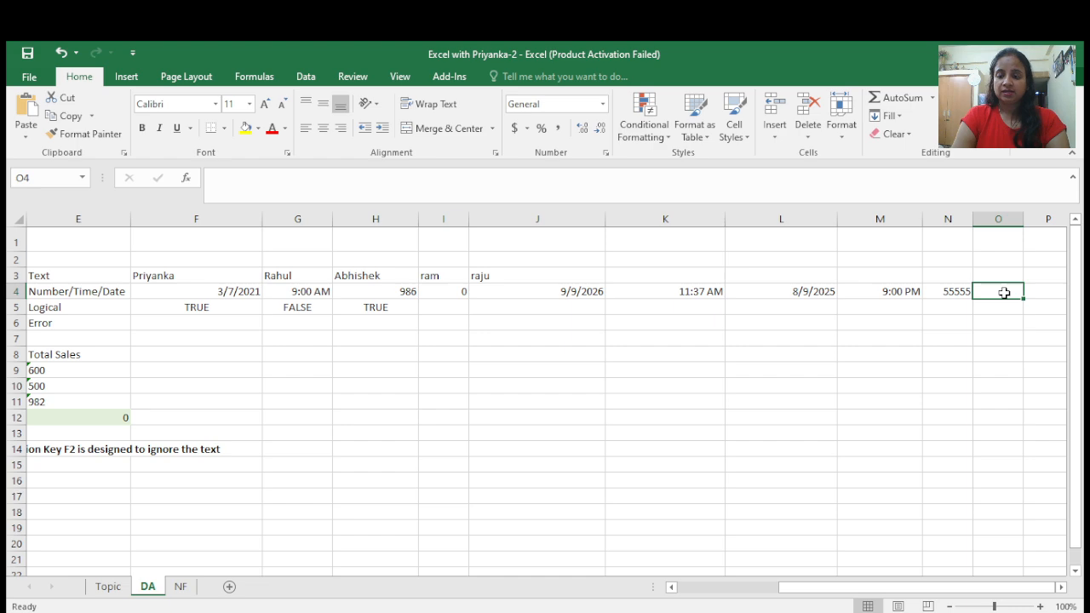
- Move back along row 4 to its label and select cells in the Logical row to inspect their alignment
key(Left)
key(Left)
key(Left)
key(Left)
key(Left)
key(Left)
key(Left)
key(Left)
key(Left)
key(Left)
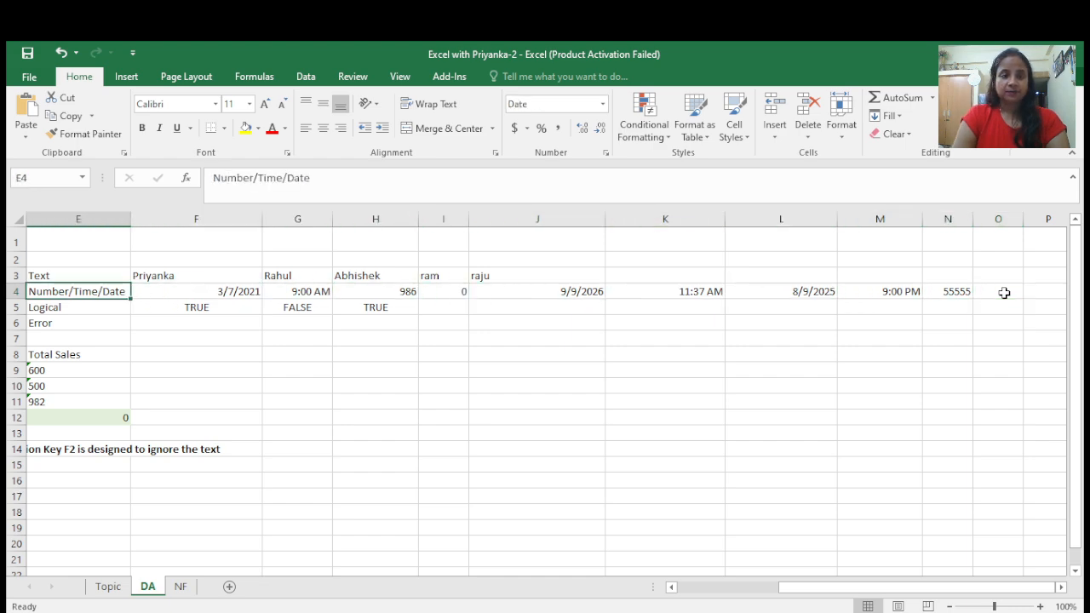
key(Left)
key(Left)
key(Left)
key(Left)
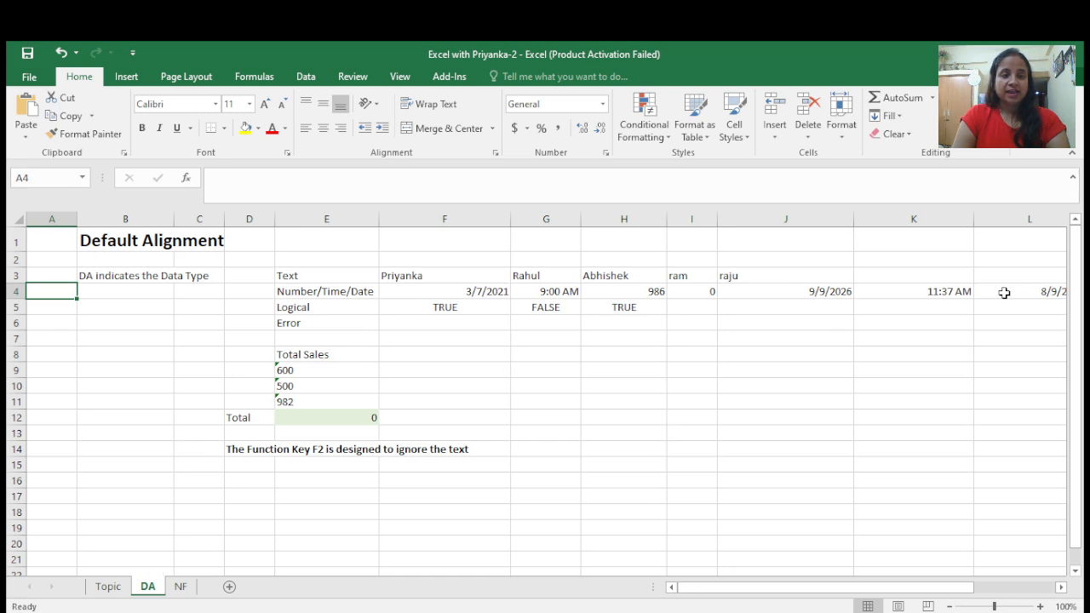
key(Right)
key(Right)
key(Right)
key(Right)
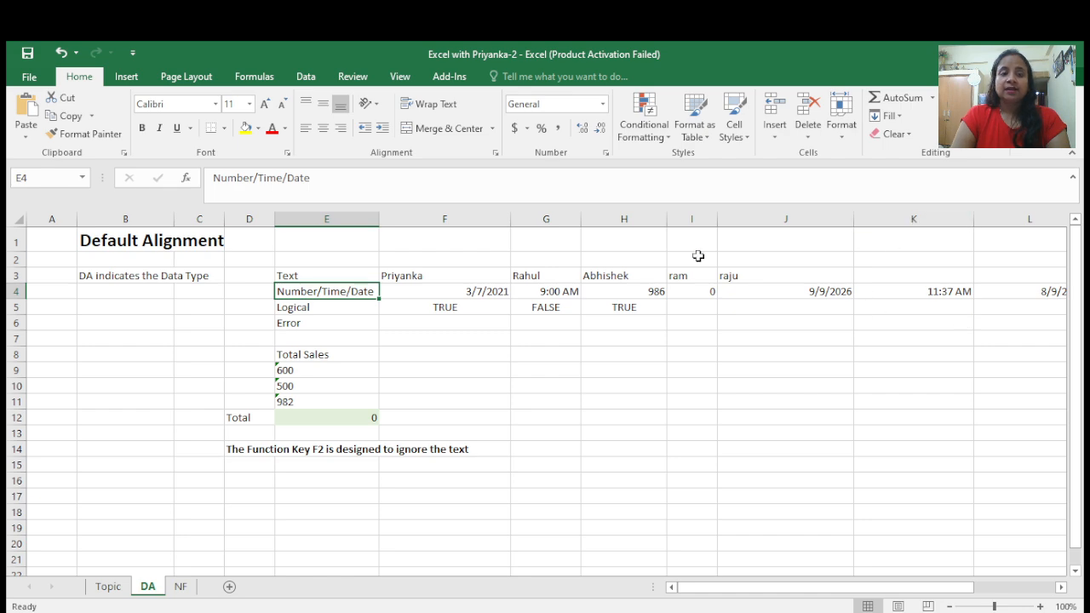
click(325, 306)
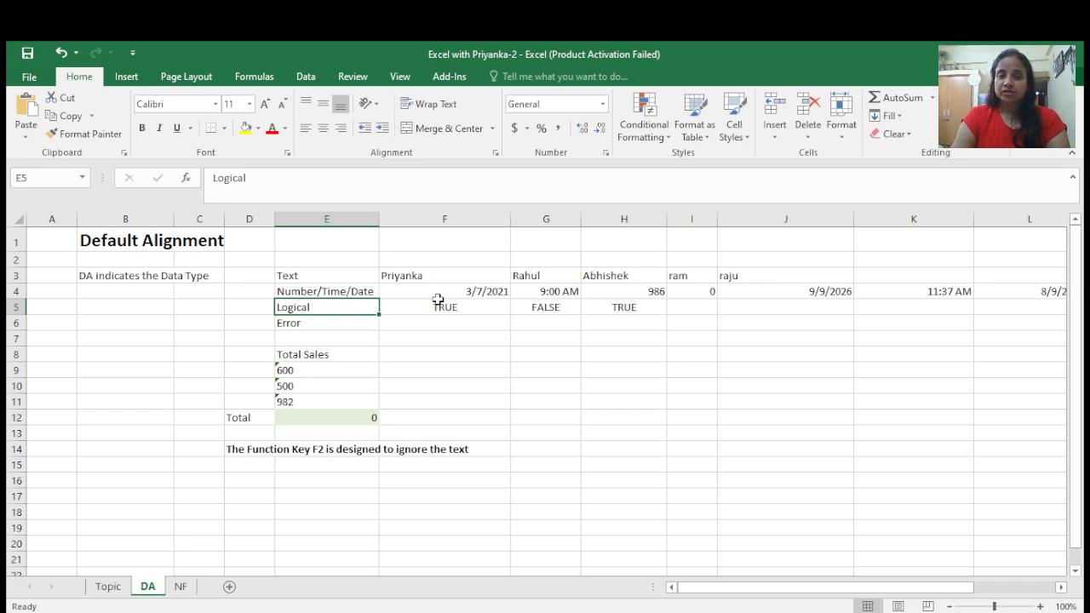
click(460, 312)
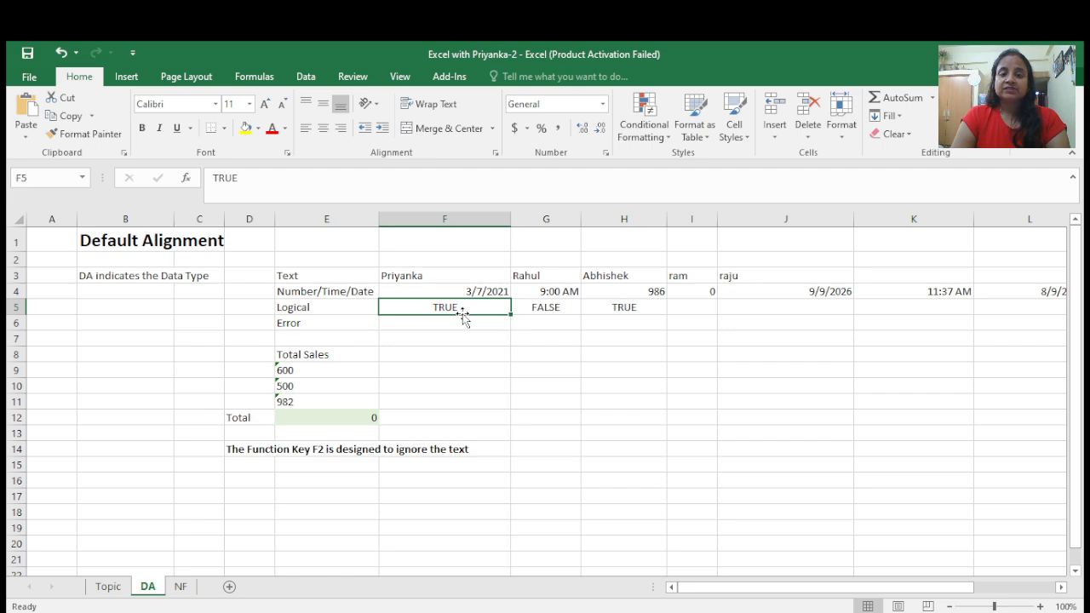
click(694, 309)
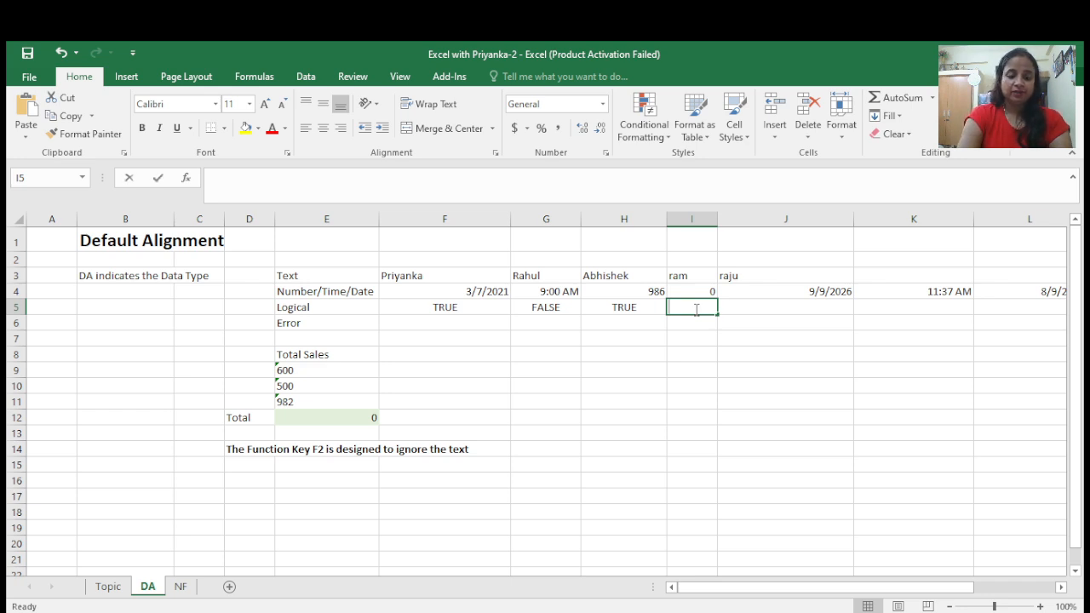
- Enter TRUE in cell I5 and FALSE in cell J5 of the Logical row
text(TRUE)
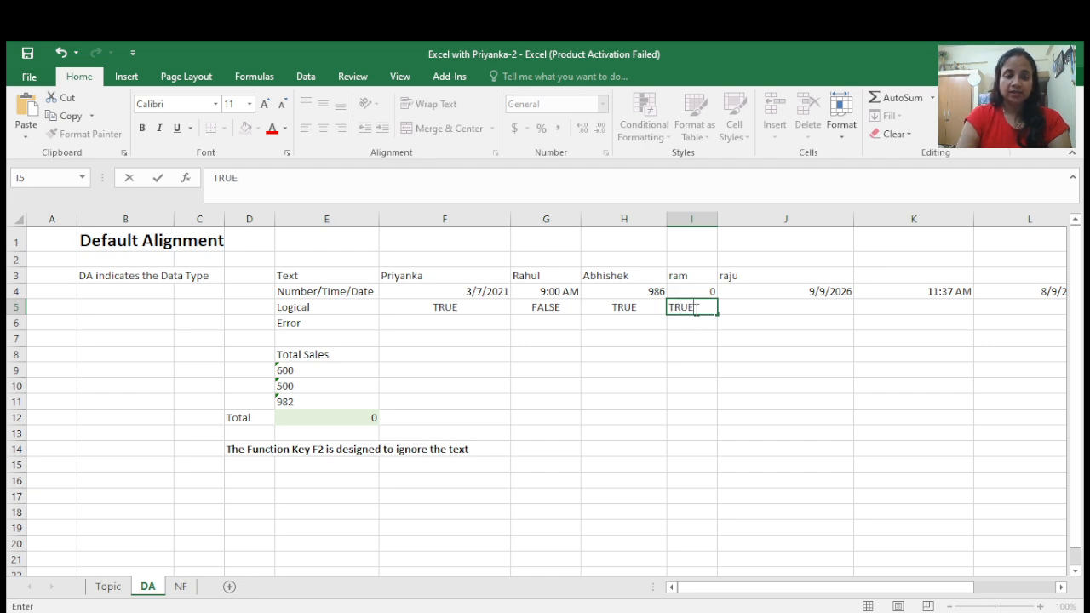
key(Tab)
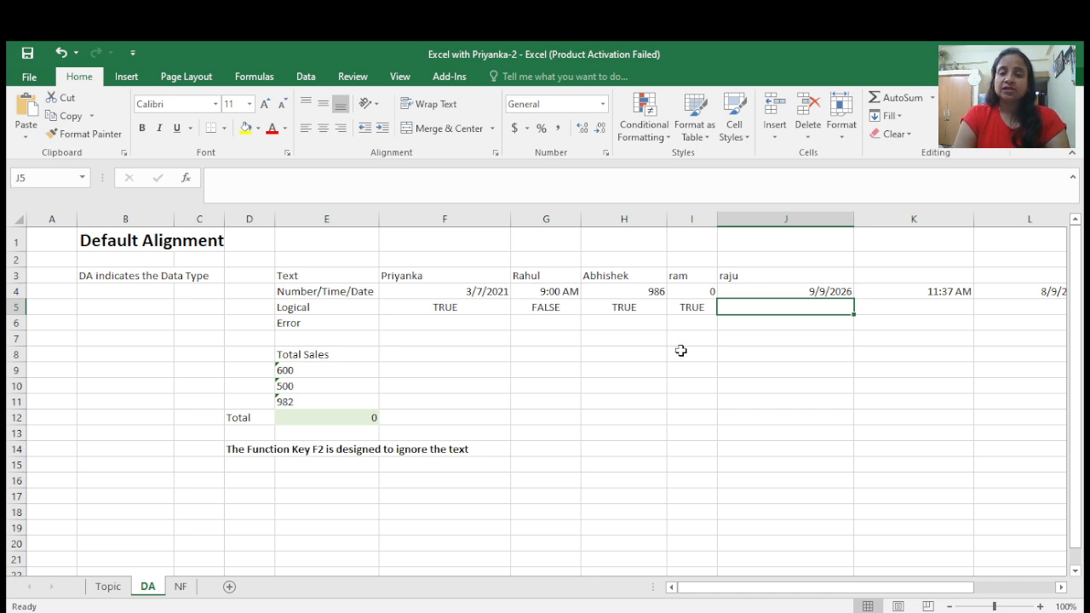
text(FA)
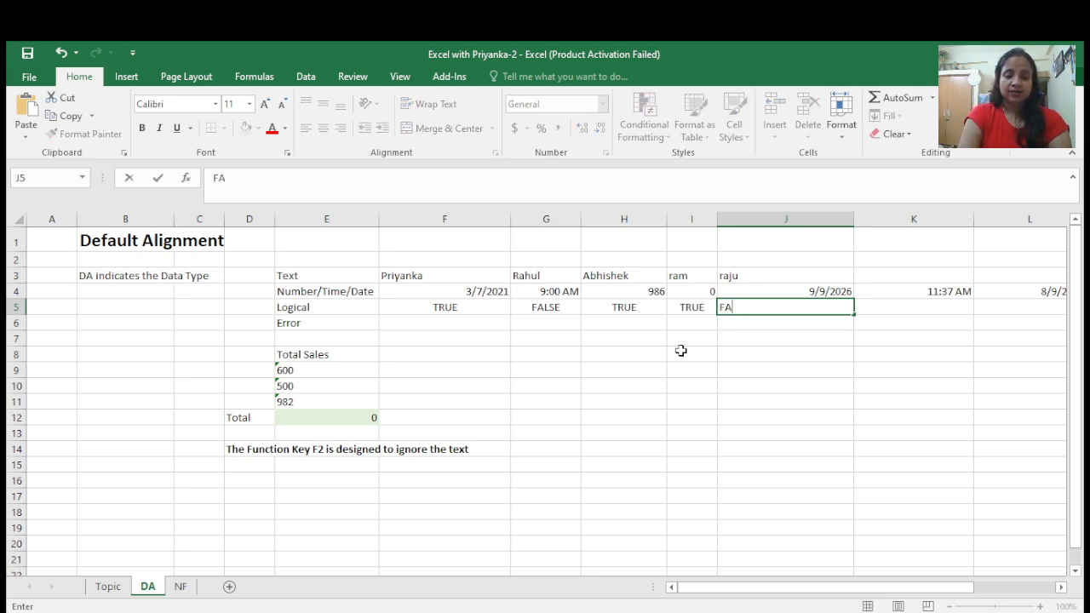
text(LSE)
key(Tab)
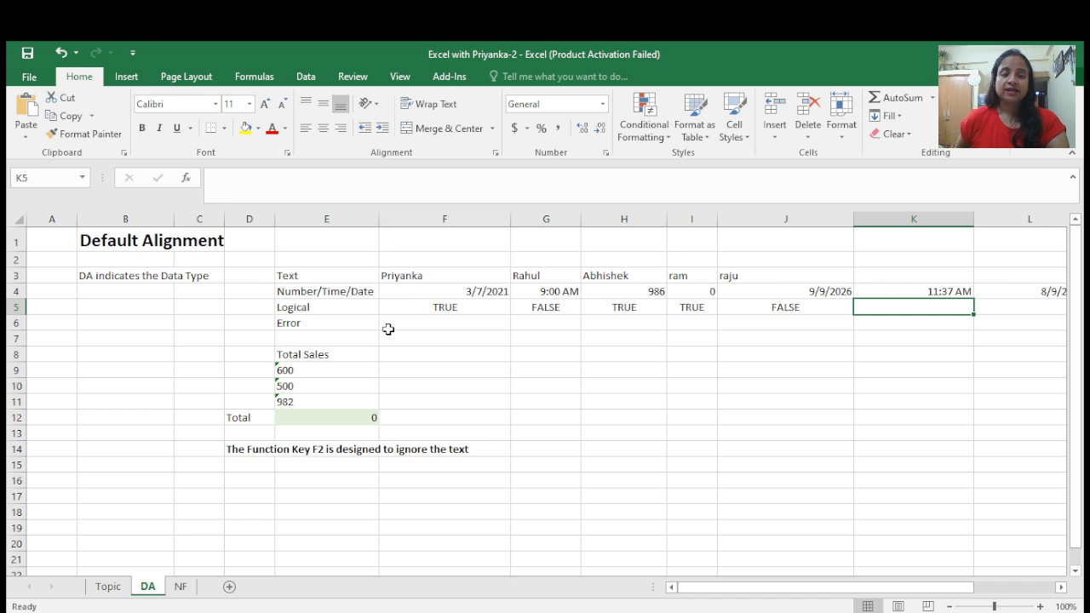
- Select the text-stored sales in E9:E11 and re-enter =SUM(E9:E11) in the Total cell E12
click(289, 372)
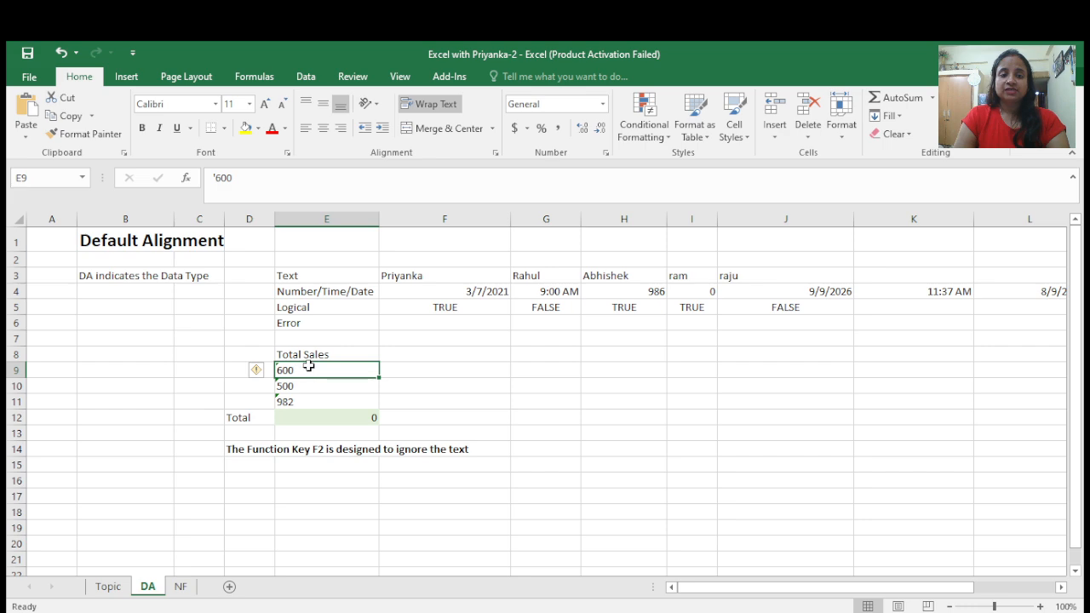
drag(313, 371, 314, 397)
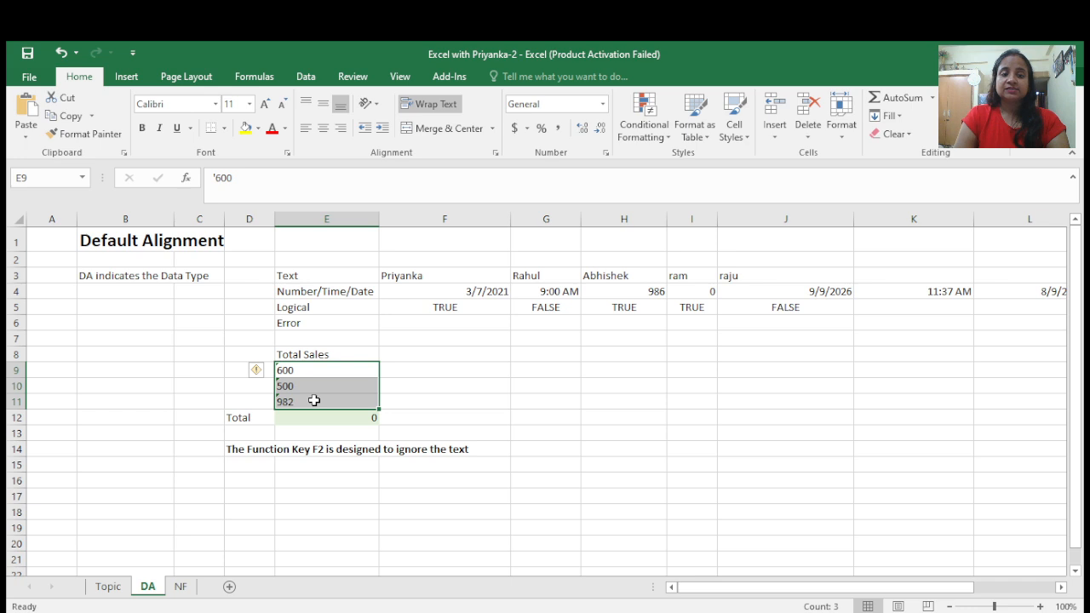
click(299, 418)
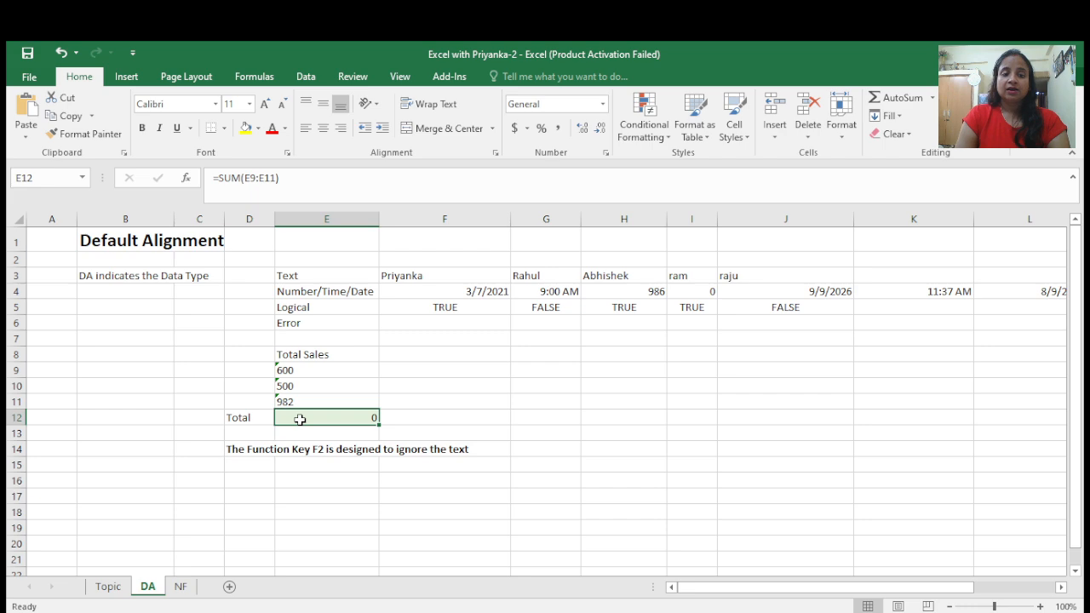
text(=)
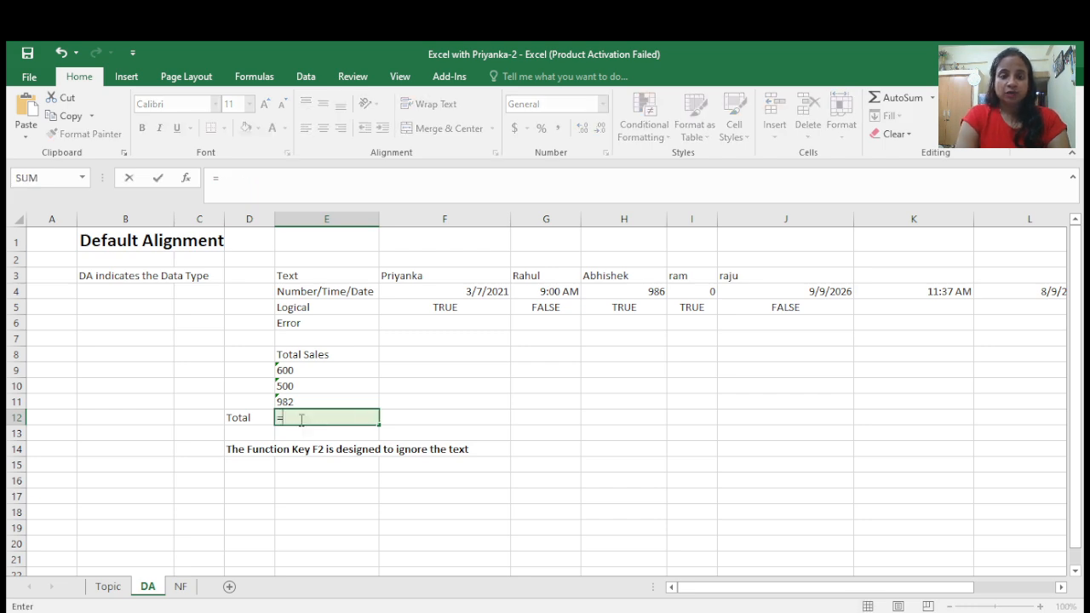
text(sum)
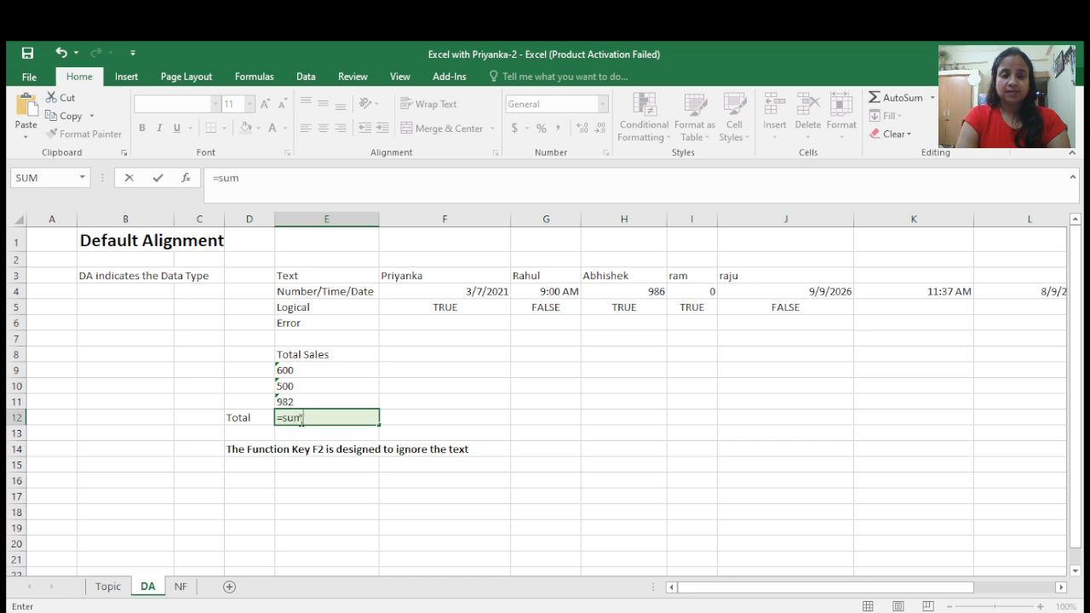
key(Tab)
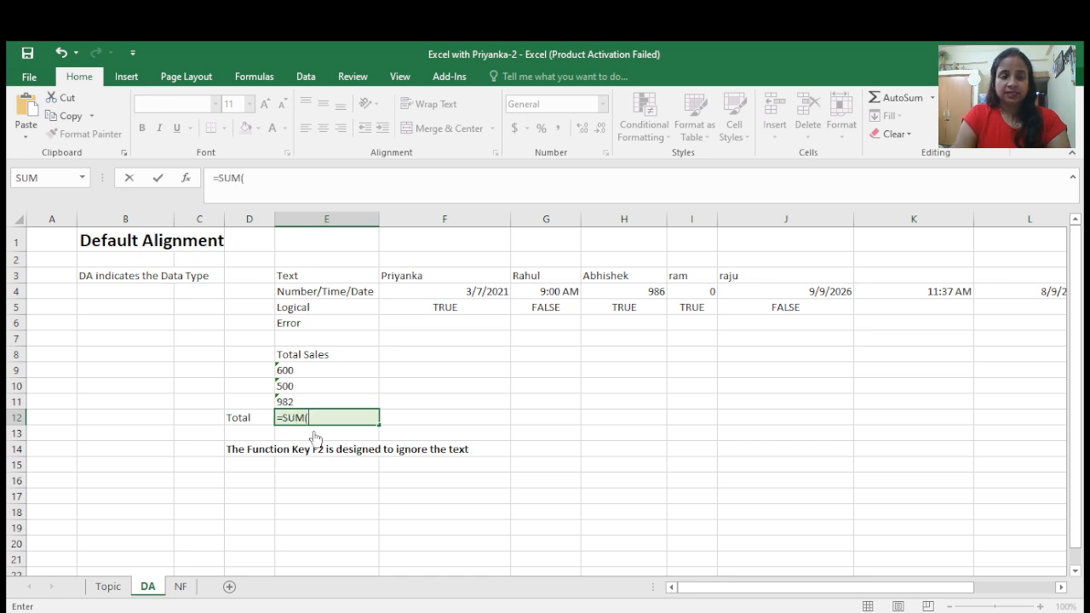
click(288, 371)
drag(288, 371, 288, 399)
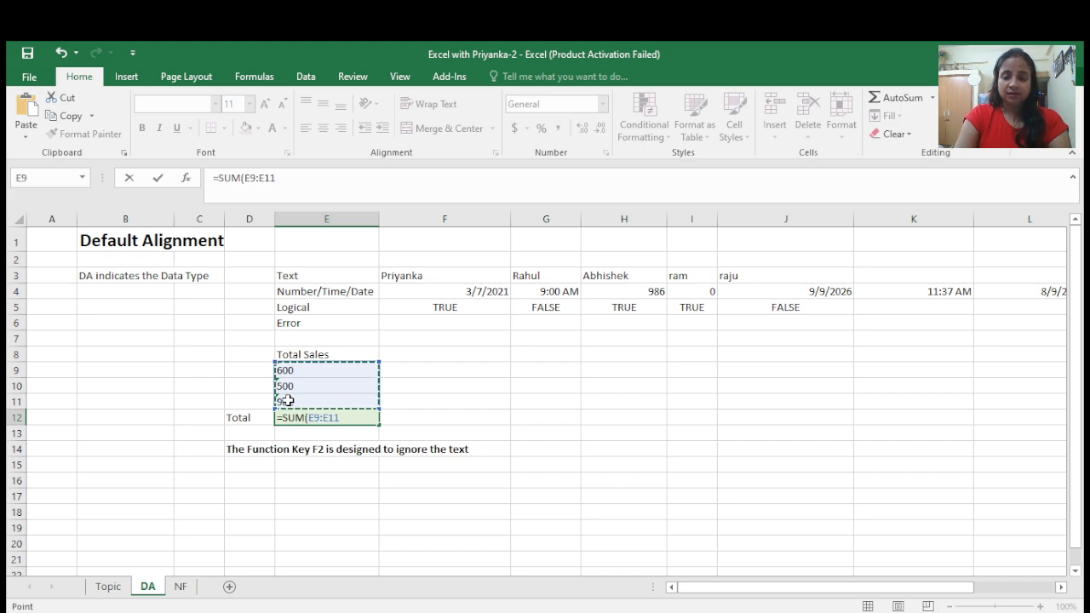
text())
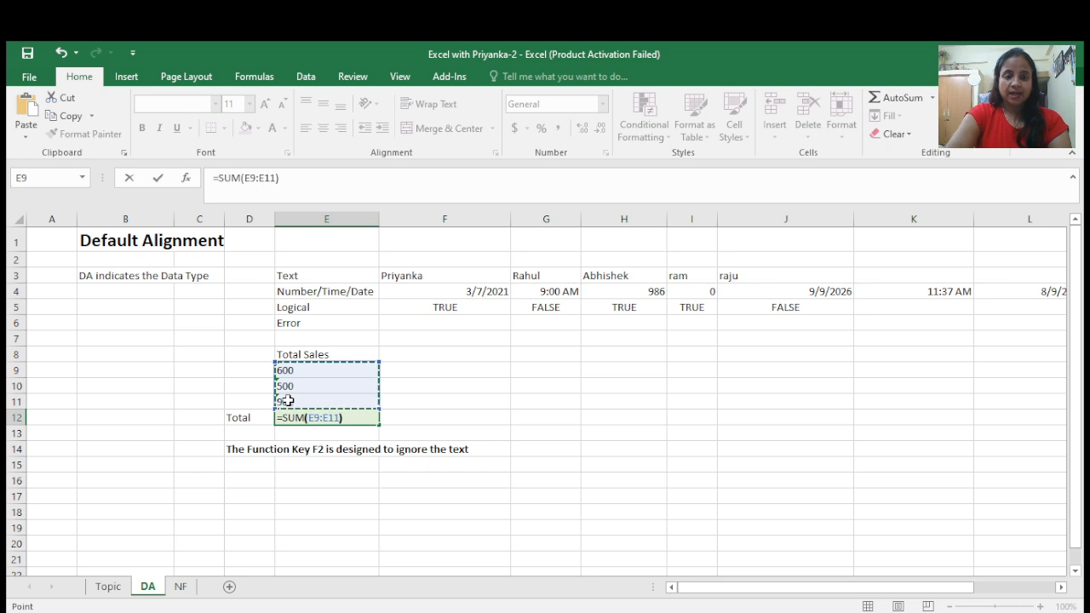
key(ctrl+Return)
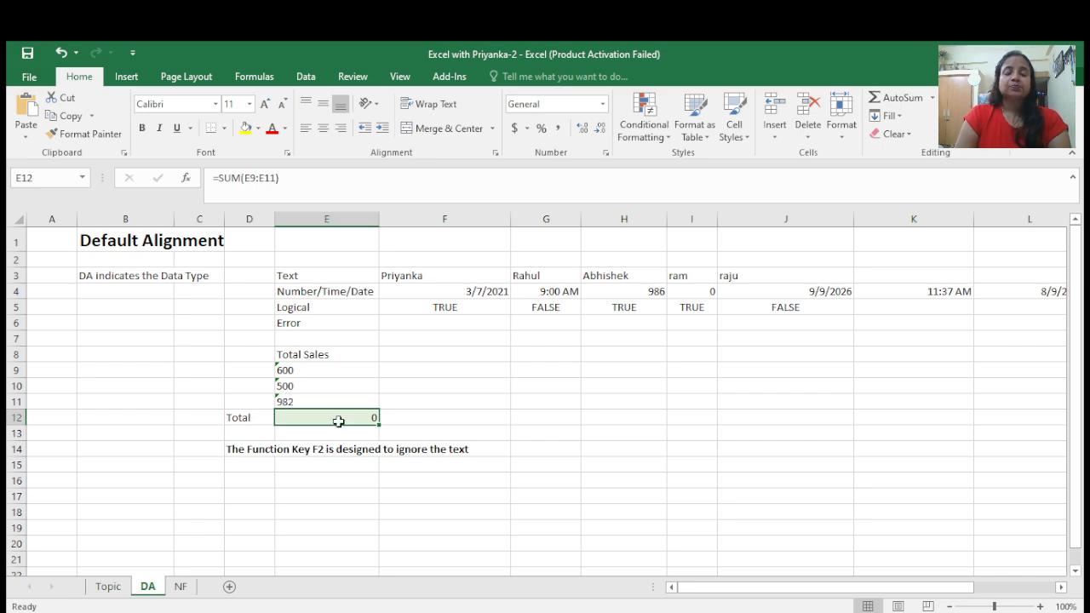
- Inspect the E12 formula's range and the text-stored values in E9:E11
key(F2)
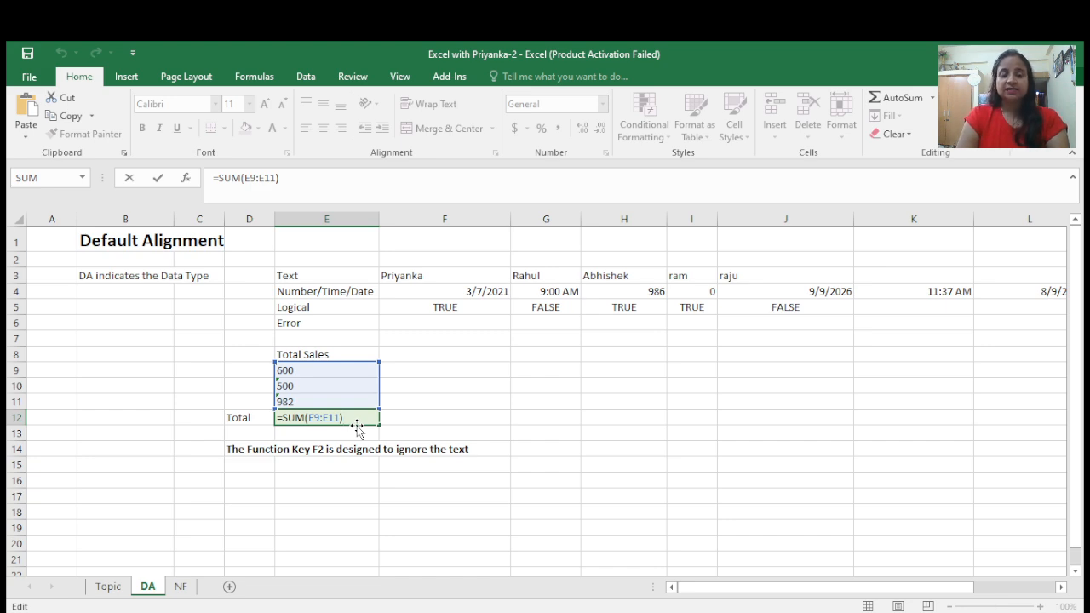
click(310, 372)
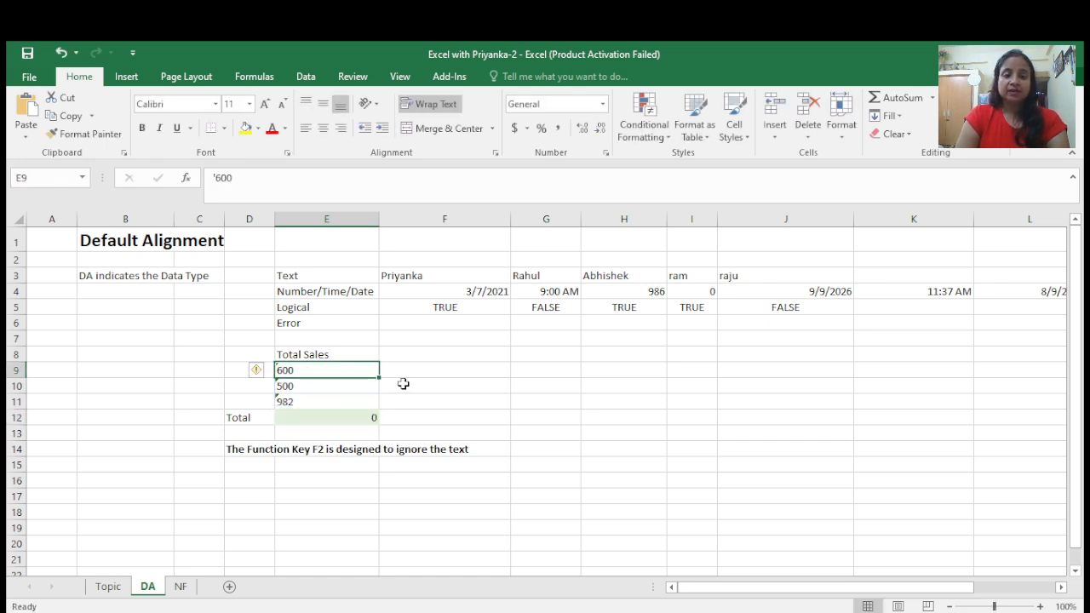
drag(404, 383, 301, 369)
click(301, 369)
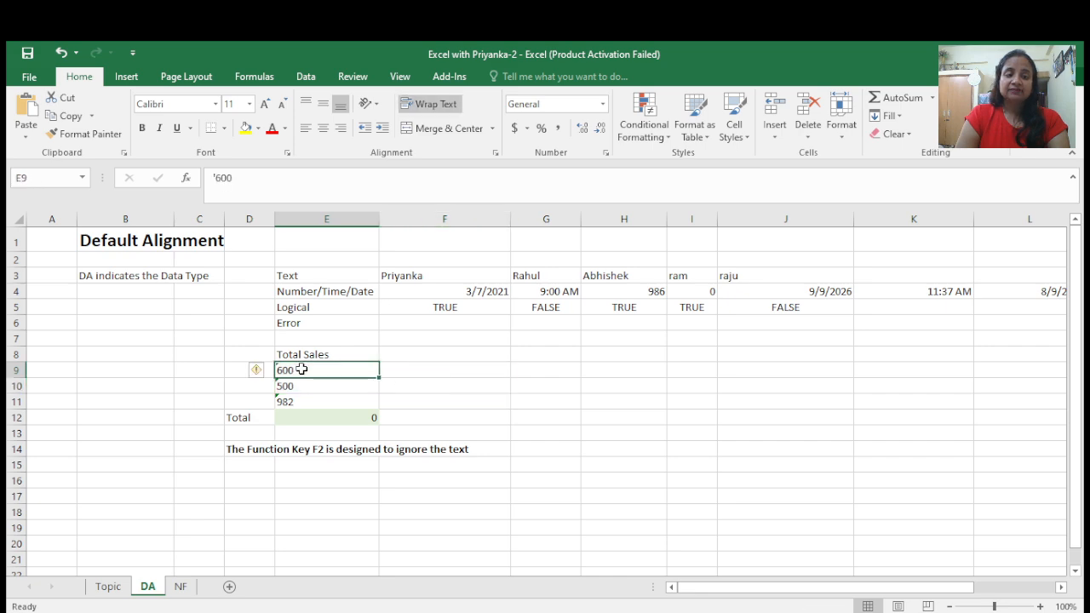
click(441, 368)
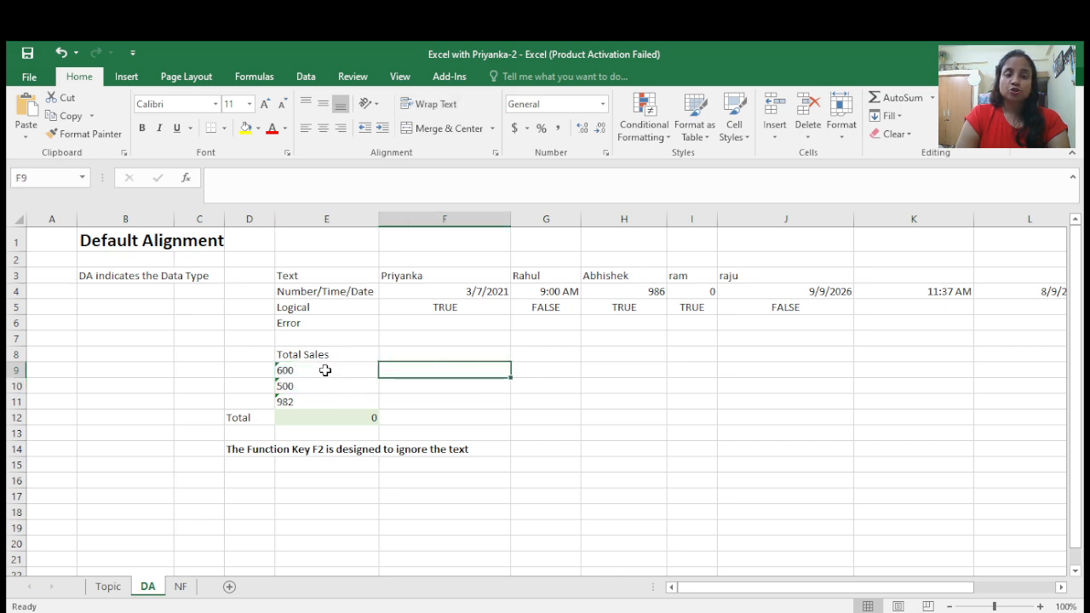
drag(324, 370, 326, 402)
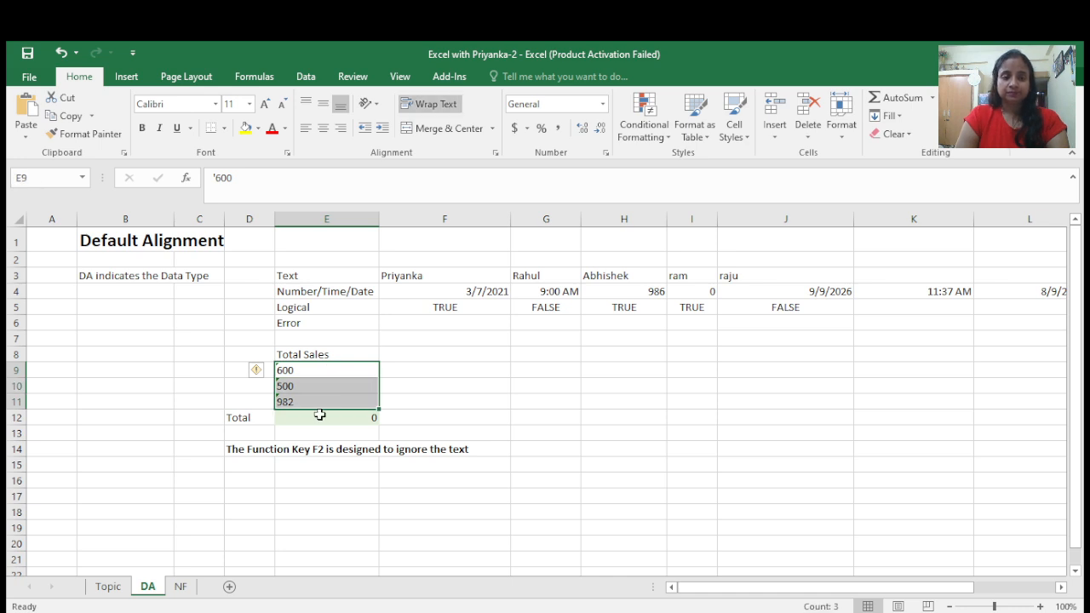
click(315, 419)
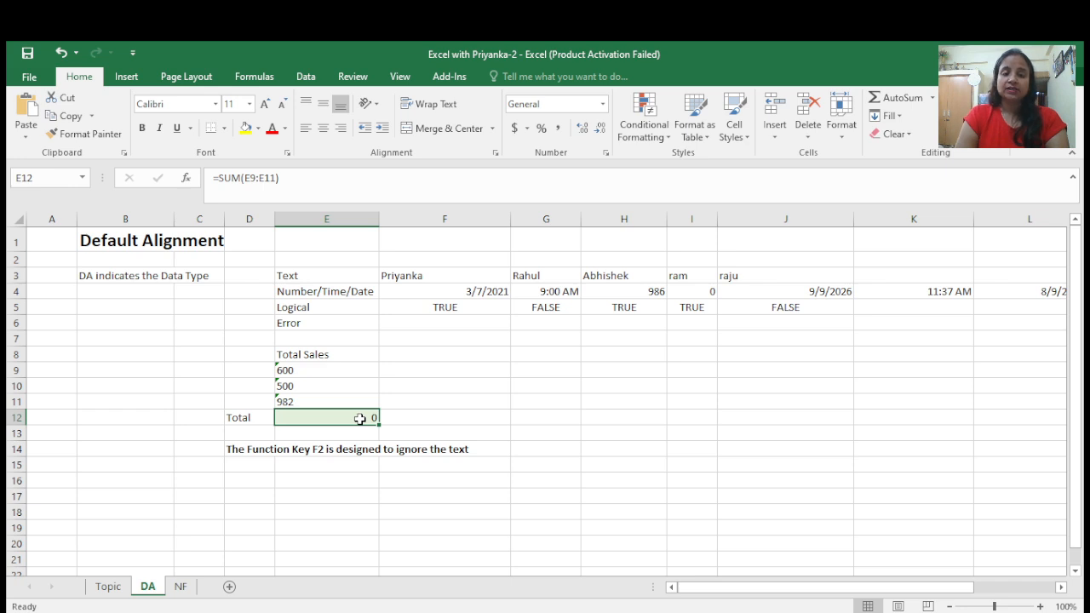
- Enter the sales 600, 500 and 982 as real numbers in cells G9 to G11
click(534, 370)
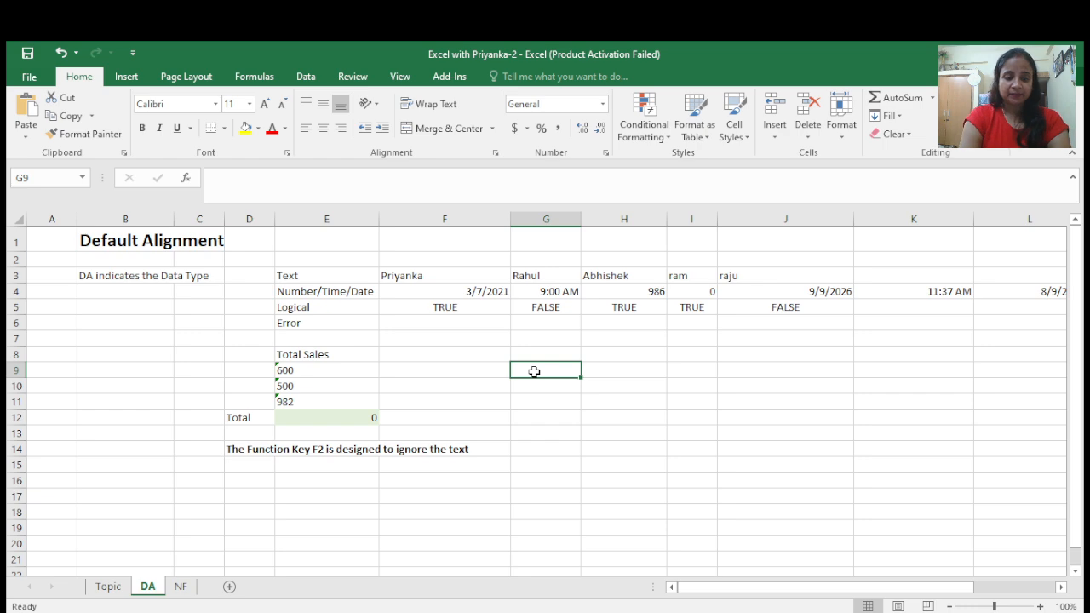
text(0)
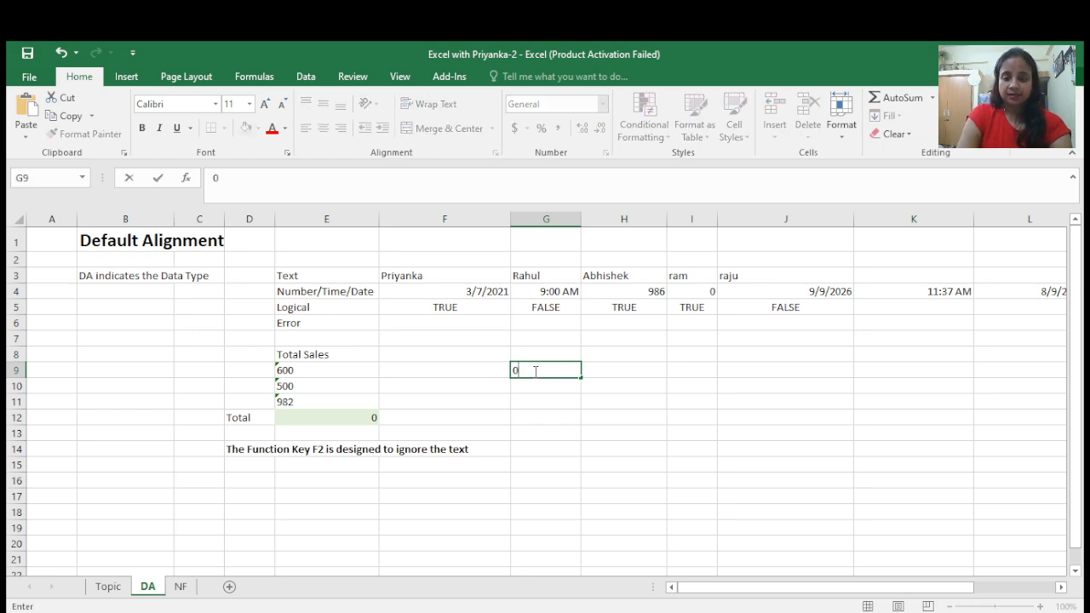
key(BackSpace)
text(600)
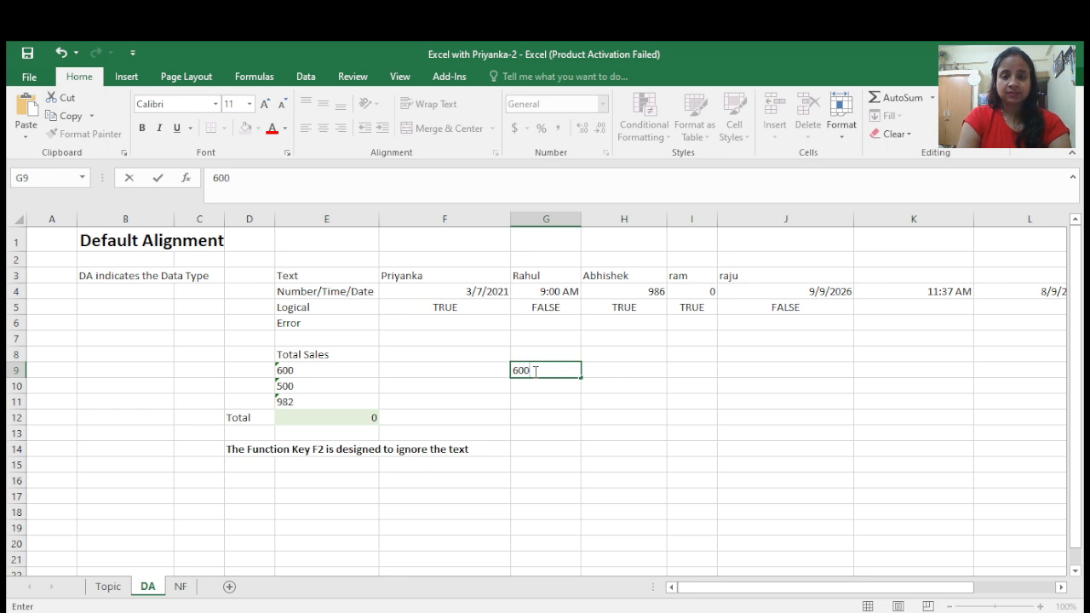
key(Return)
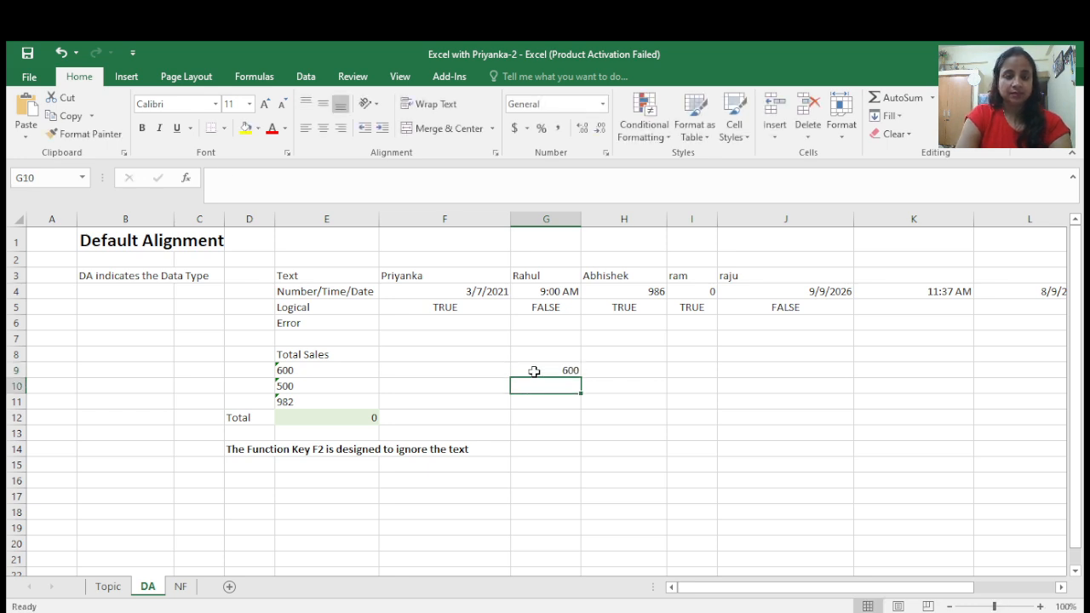
text(5000)
key(BackSpace)
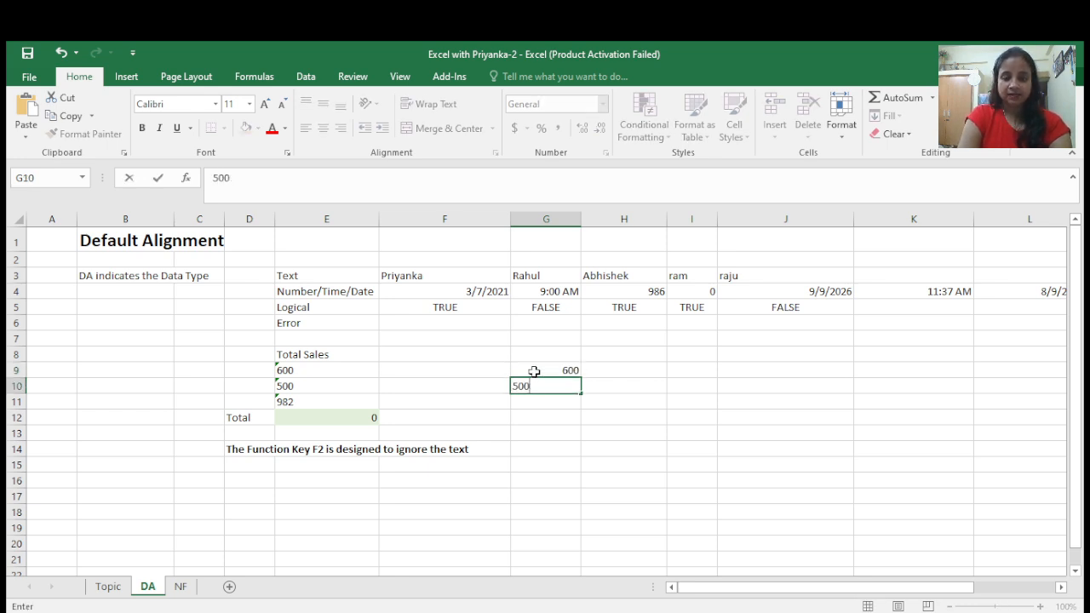
key(Return)
text(98)
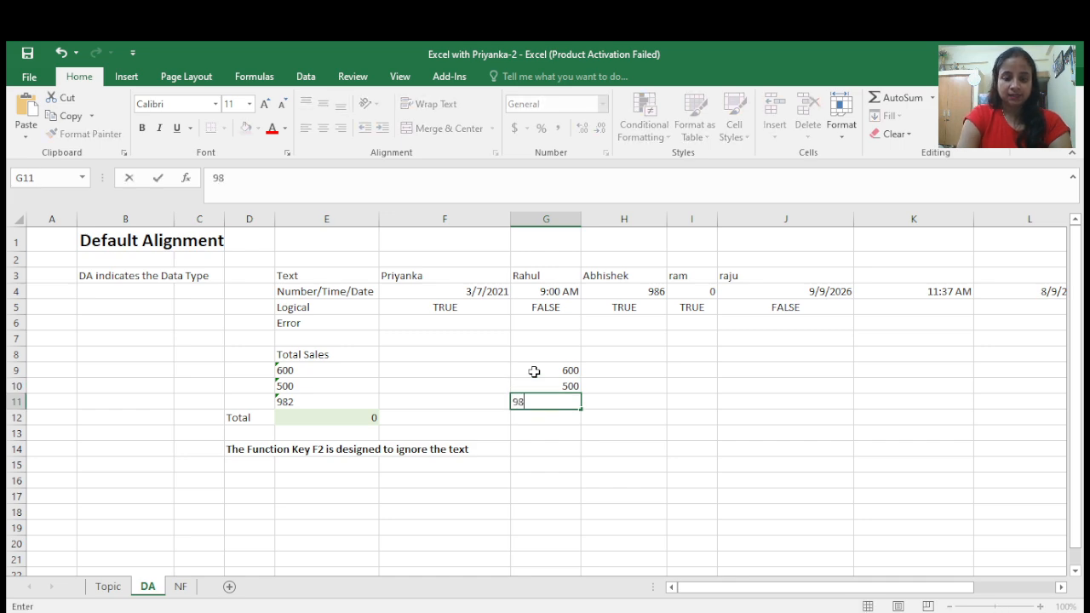
text(2)
key(Return)
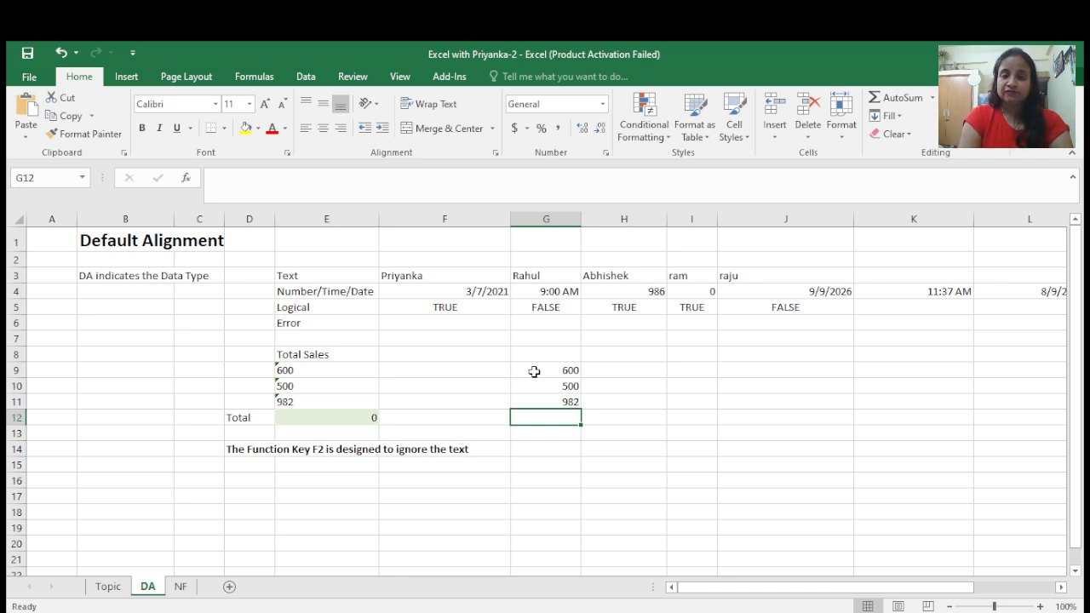
- Enter =SUM(G9:G11) in cell G12 to total the numeric sales
text(=)
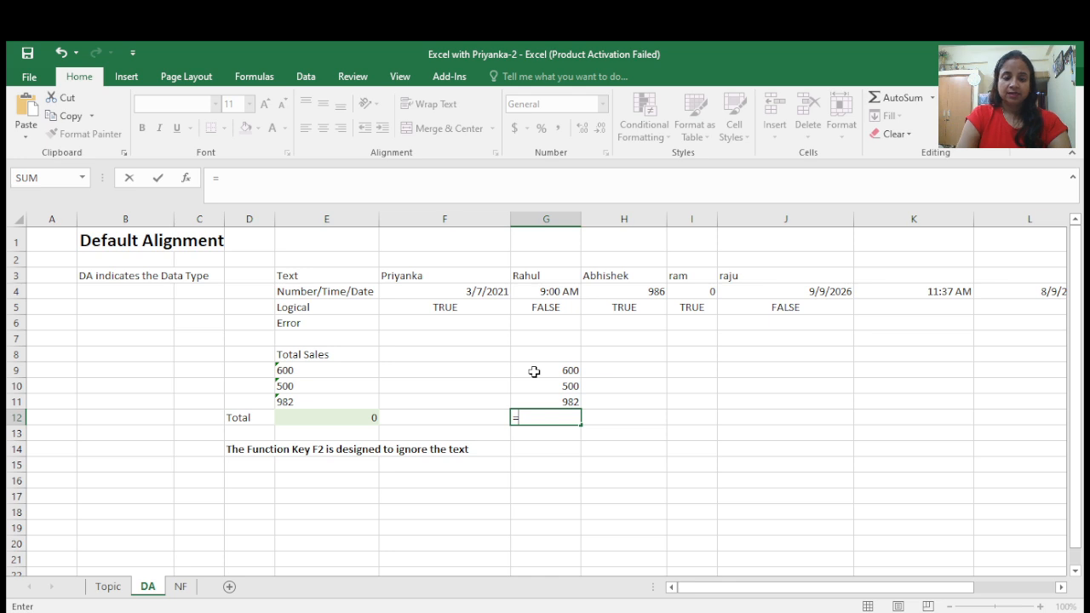
text(sum)
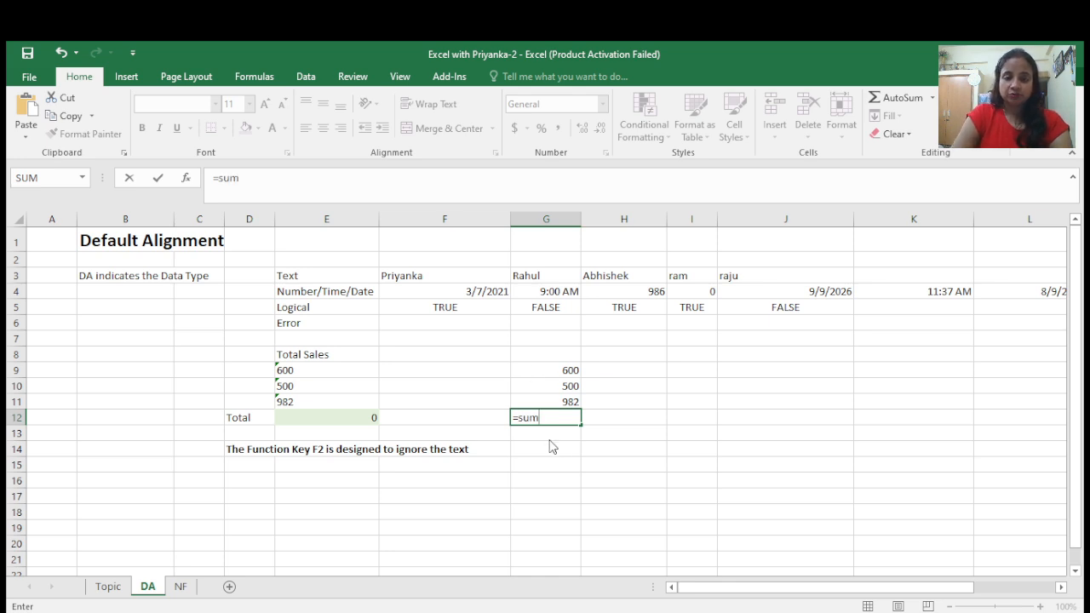
double_click(544, 434)
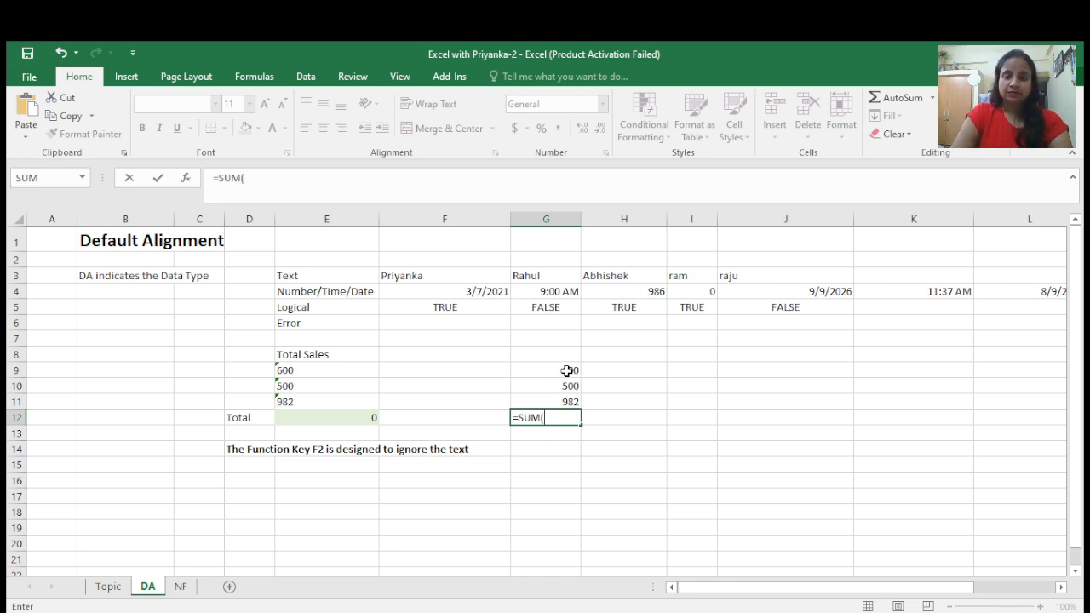
drag(564, 369, 567, 401)
text())
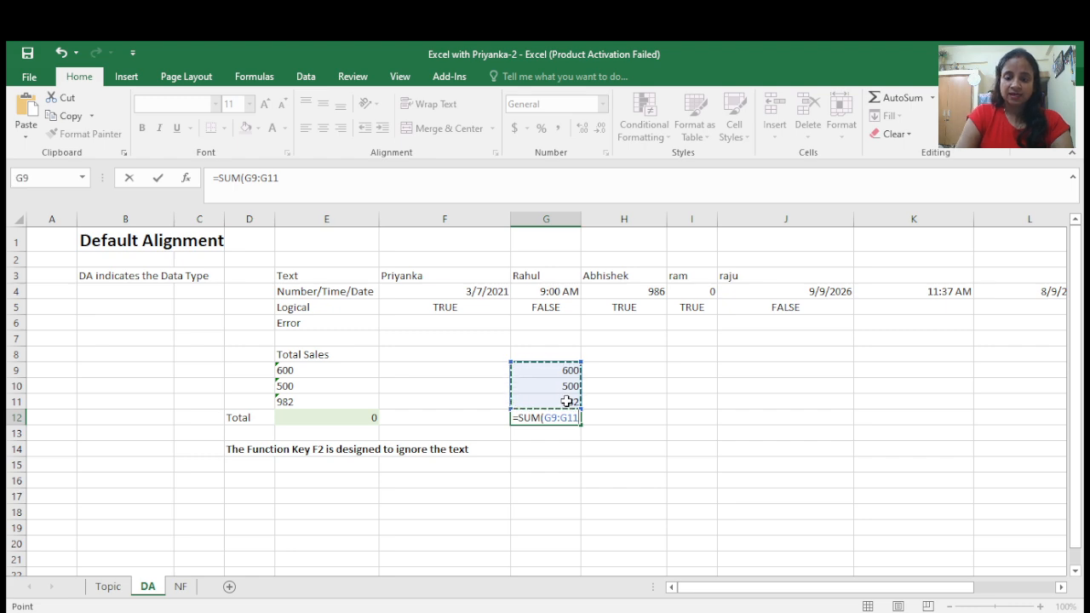
key(ctrl+Return)
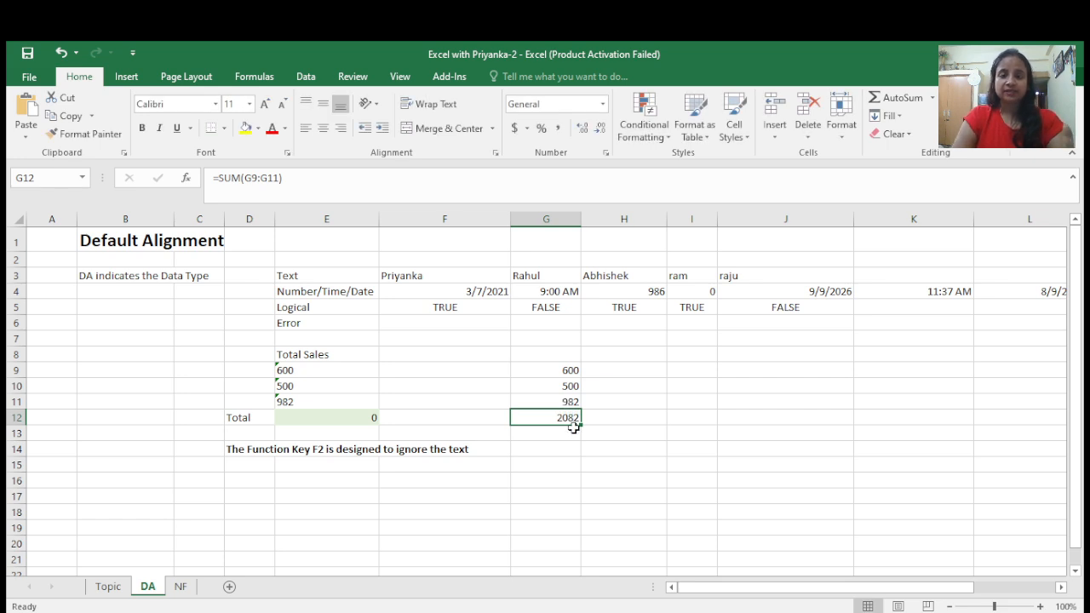
- Compare the numeric sales in column G with the text-stored values in column E, then open the NF sheet
click(554, 456)
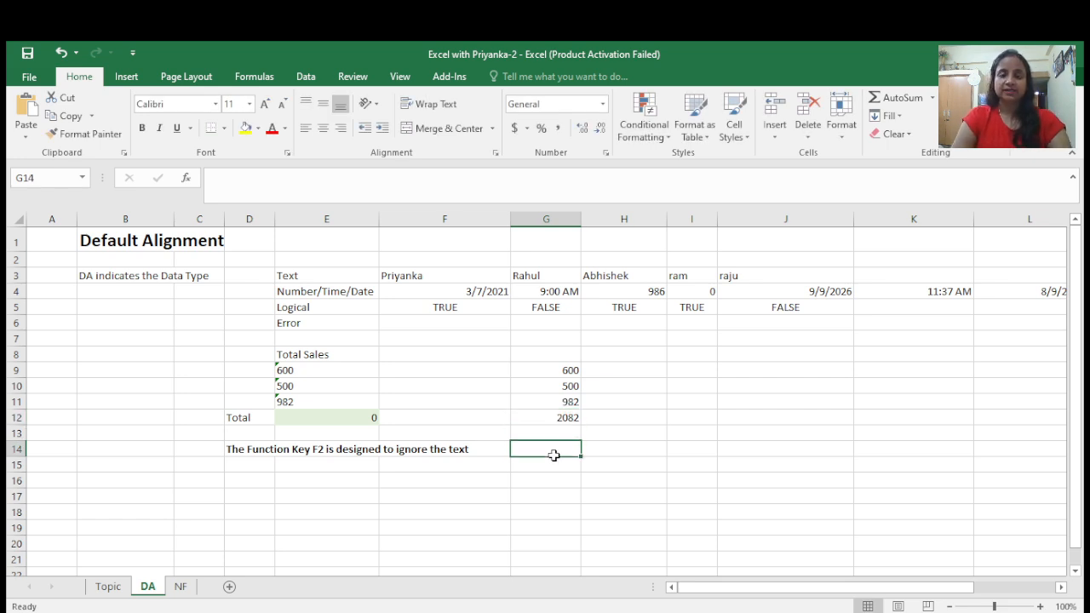
click(566, 372)
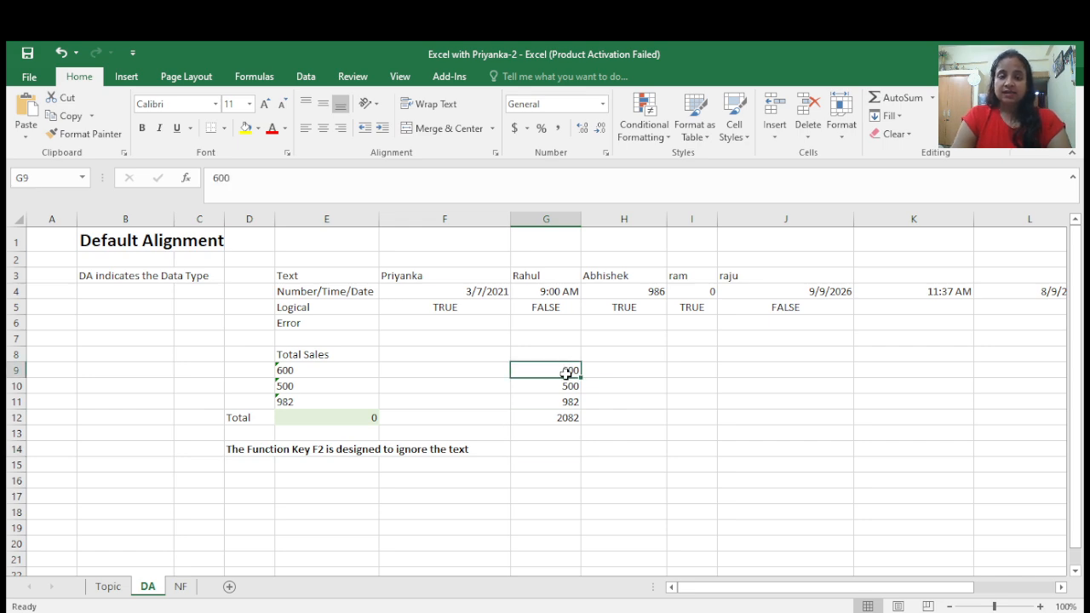
drag(566, 371, 569, 401)
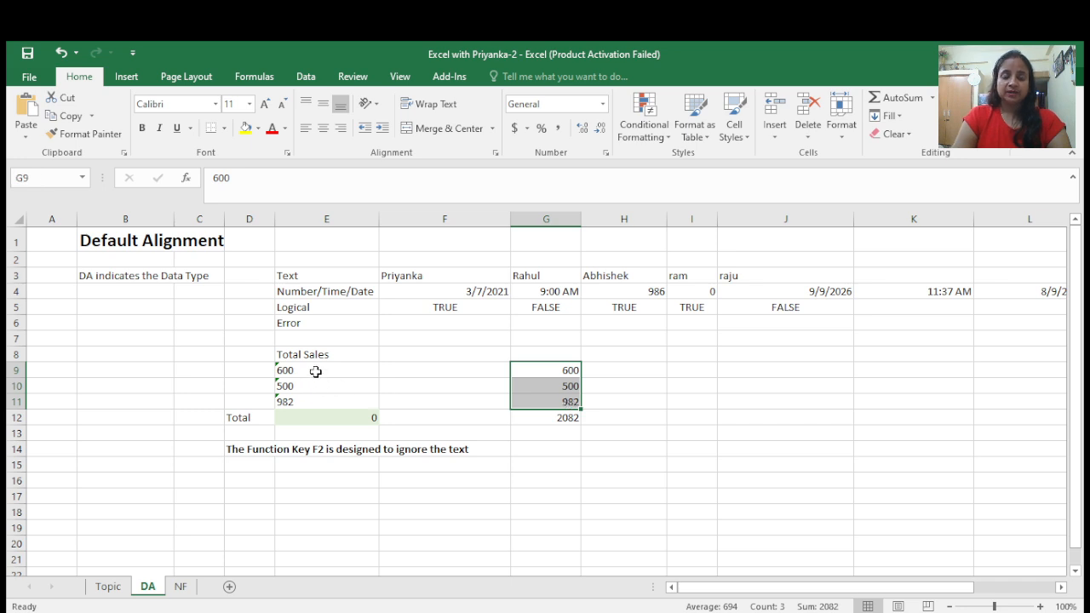
click(561, 398)
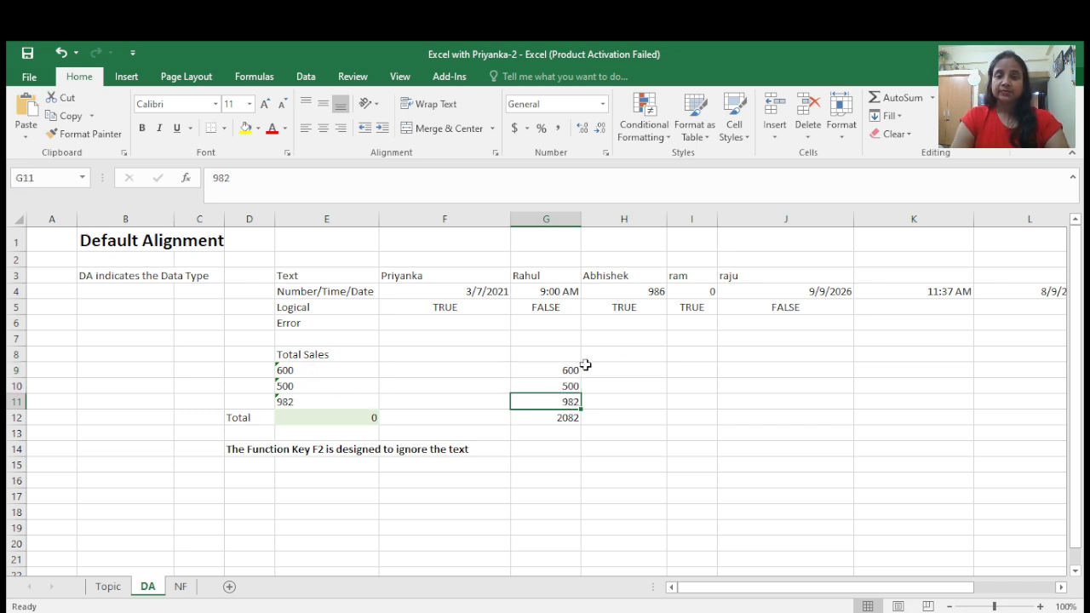
key(Up)
key(Up)
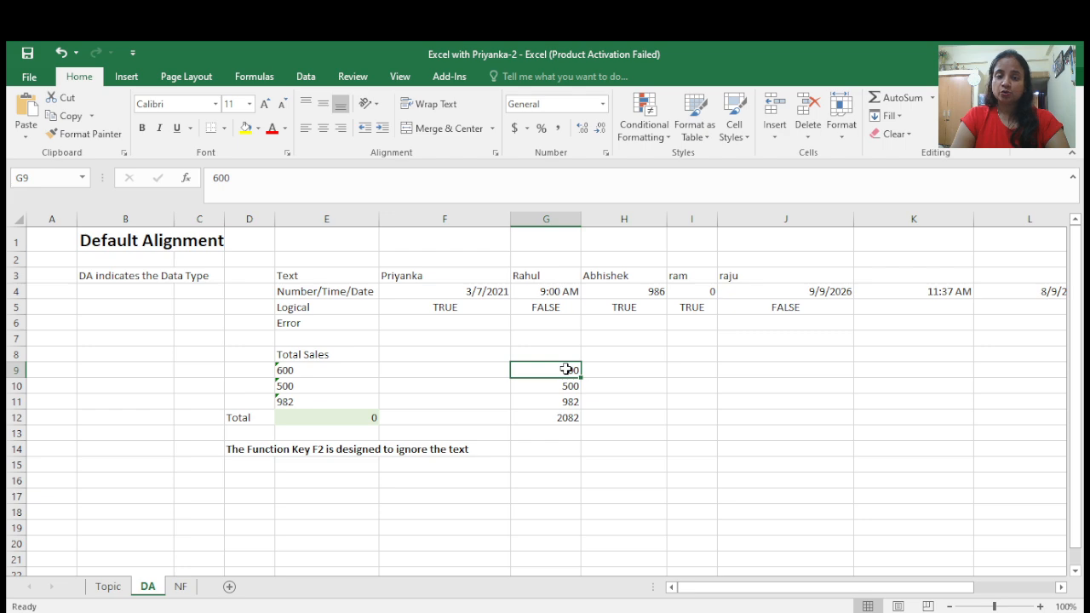
click(308, 385)
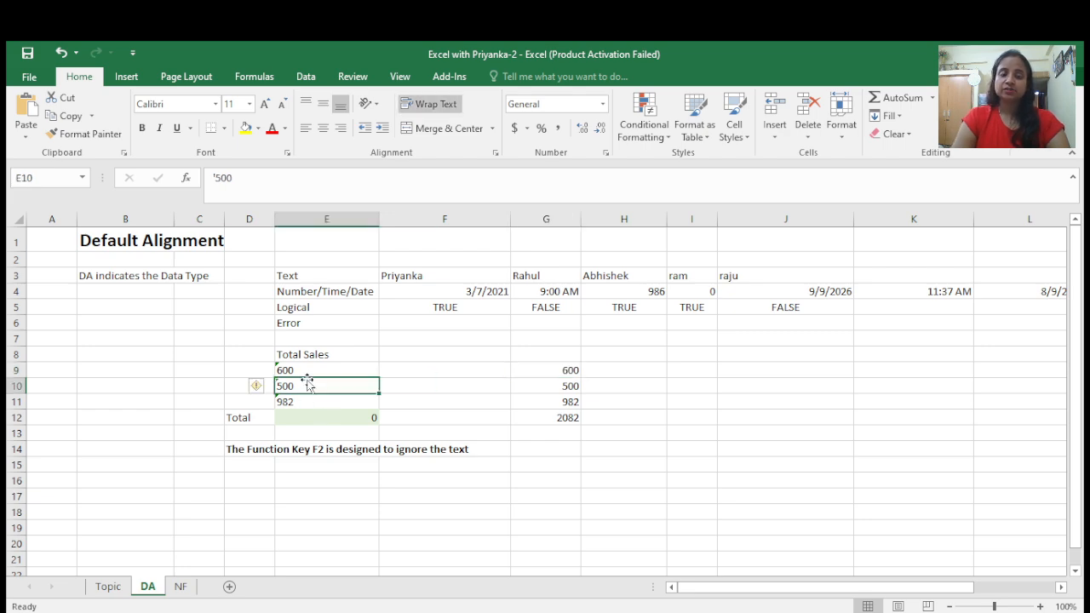
click(424, 413)
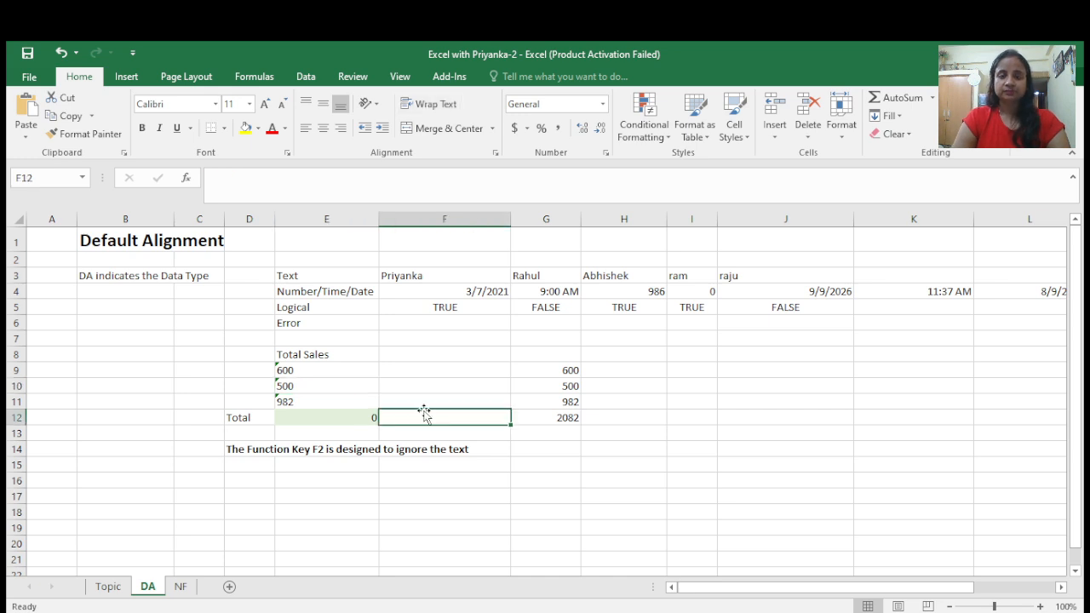
click(180, 586)
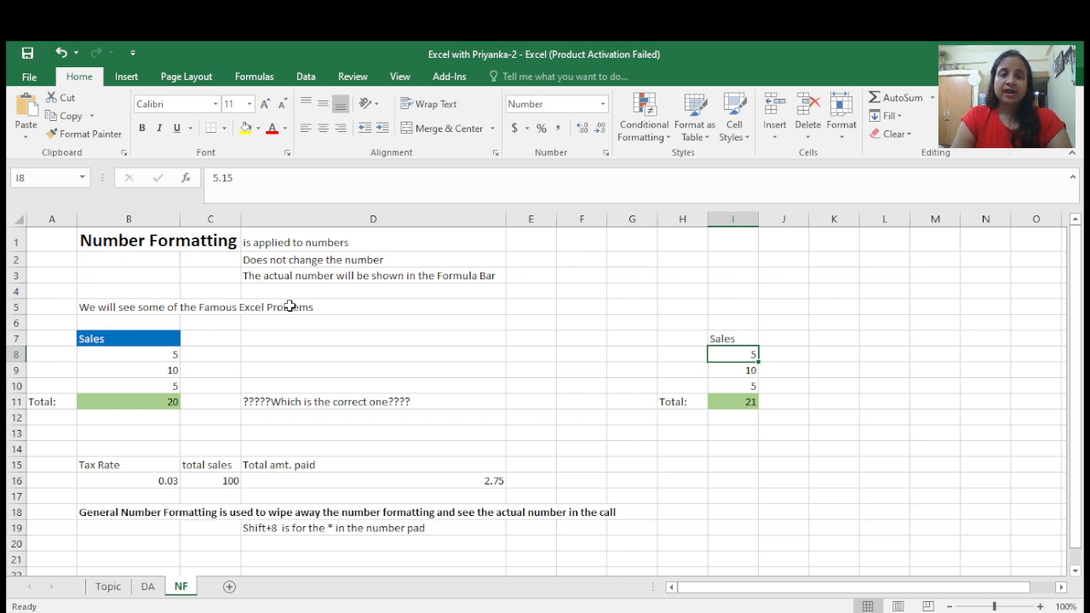
- Open the SUM formula of the B11 sales total for inspection without changing it
click(692, 279)
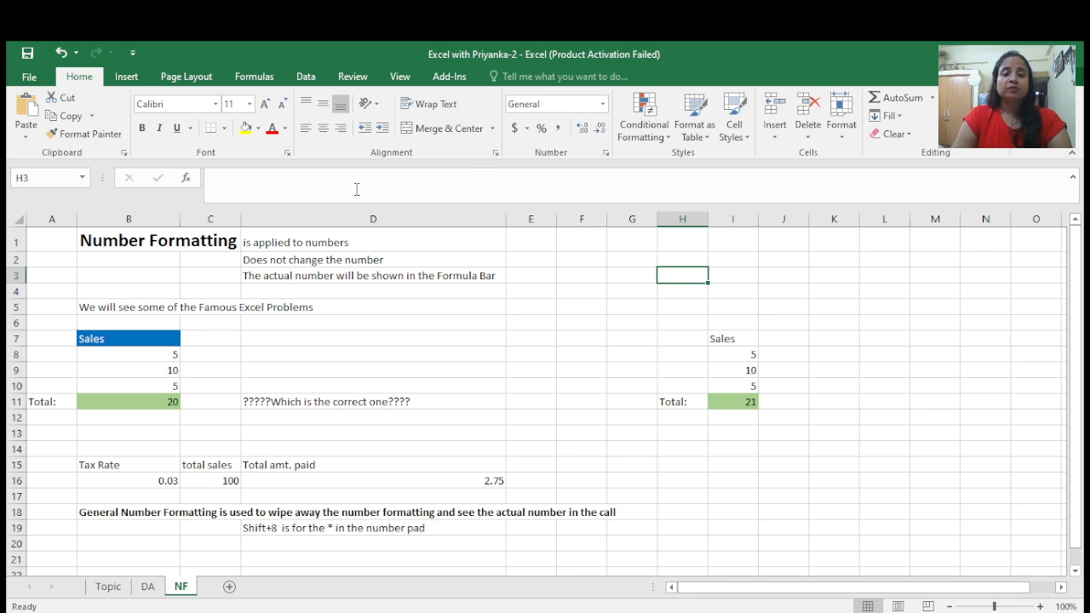
click(306, 194)
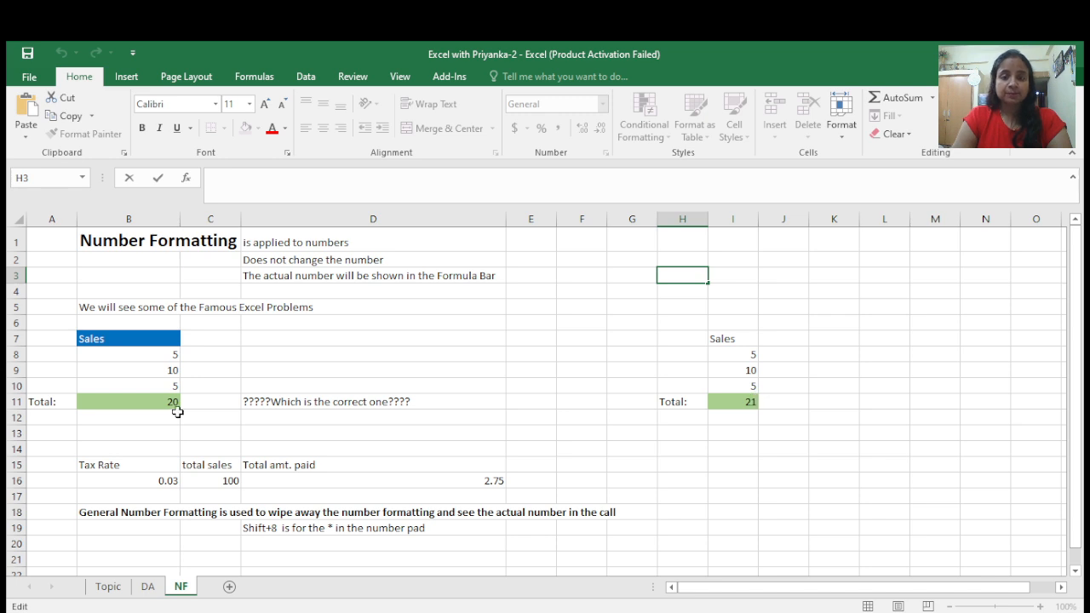
click(110, 401)
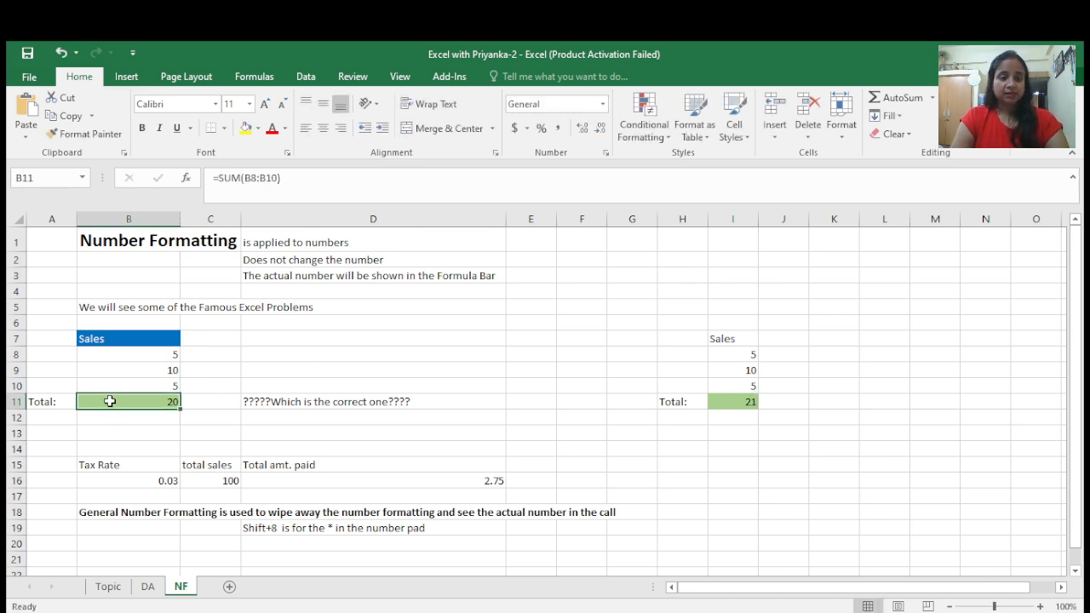
key(F2)
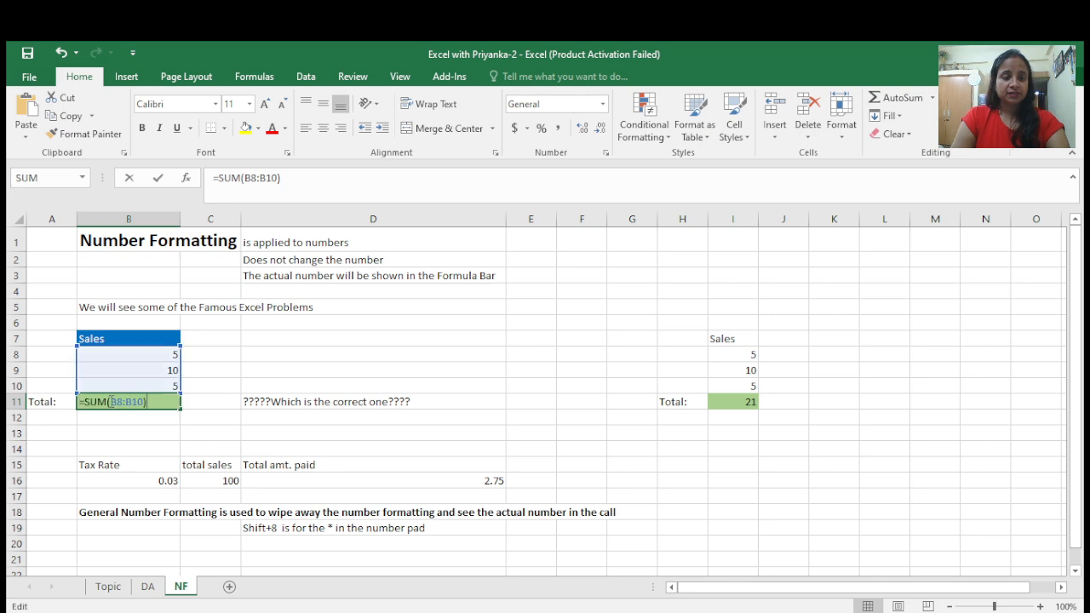
text(2)
key(BackSpace)
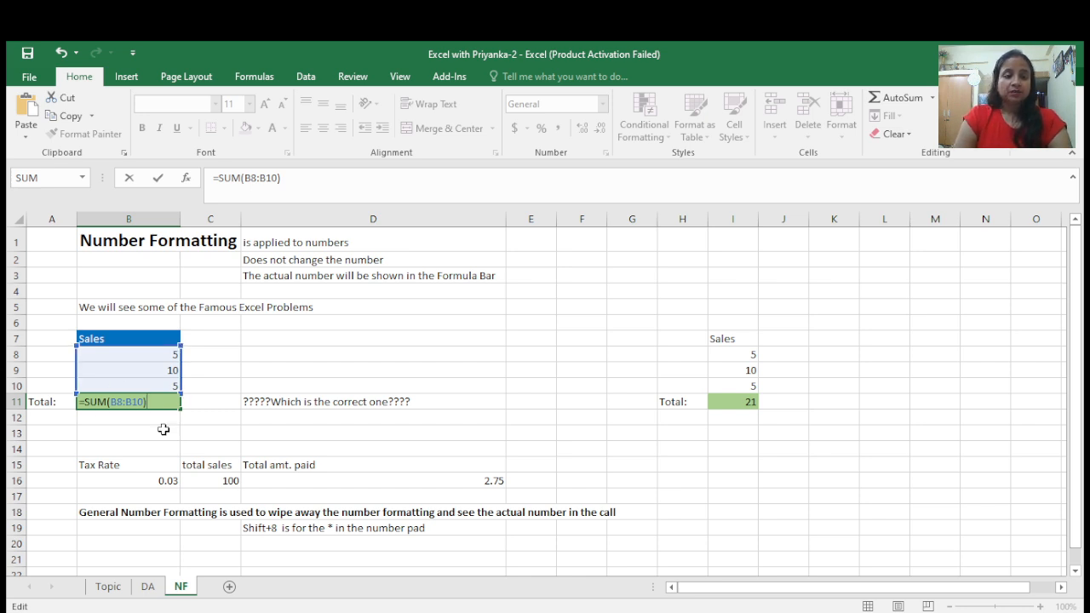
- Inspect the I11 total formula and the actual values stored in cells I8 to I10
click(746, 403)
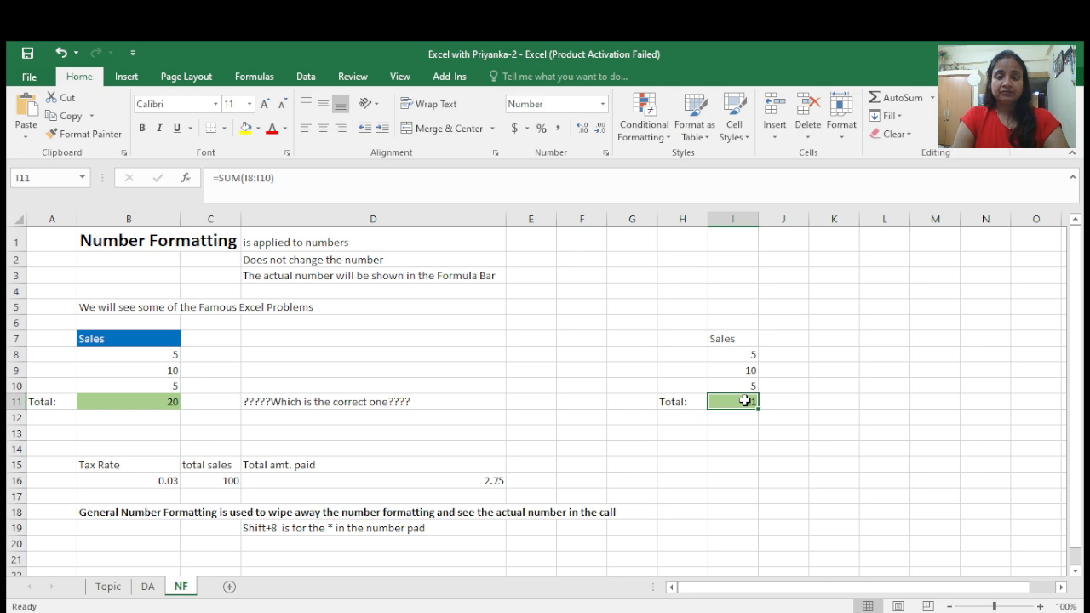
double_click(746, 401)
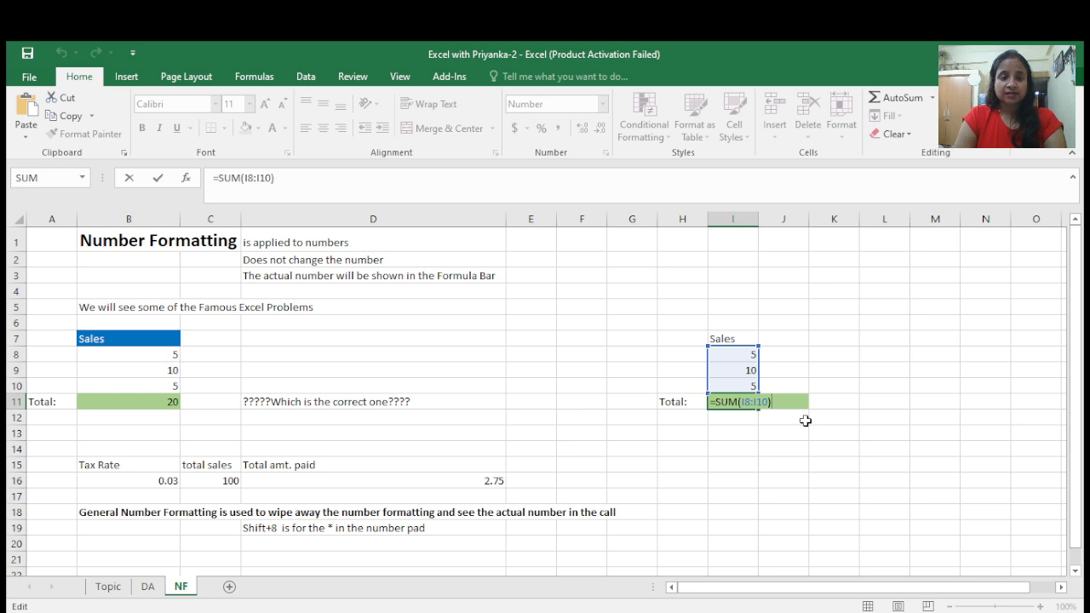
key(Tab)
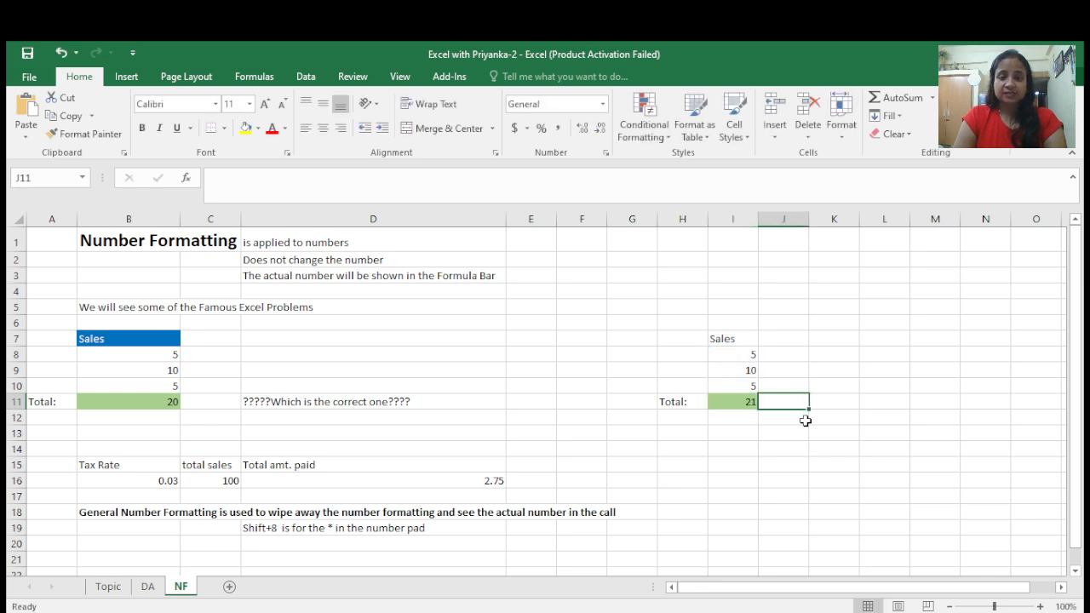
click(732, 400)
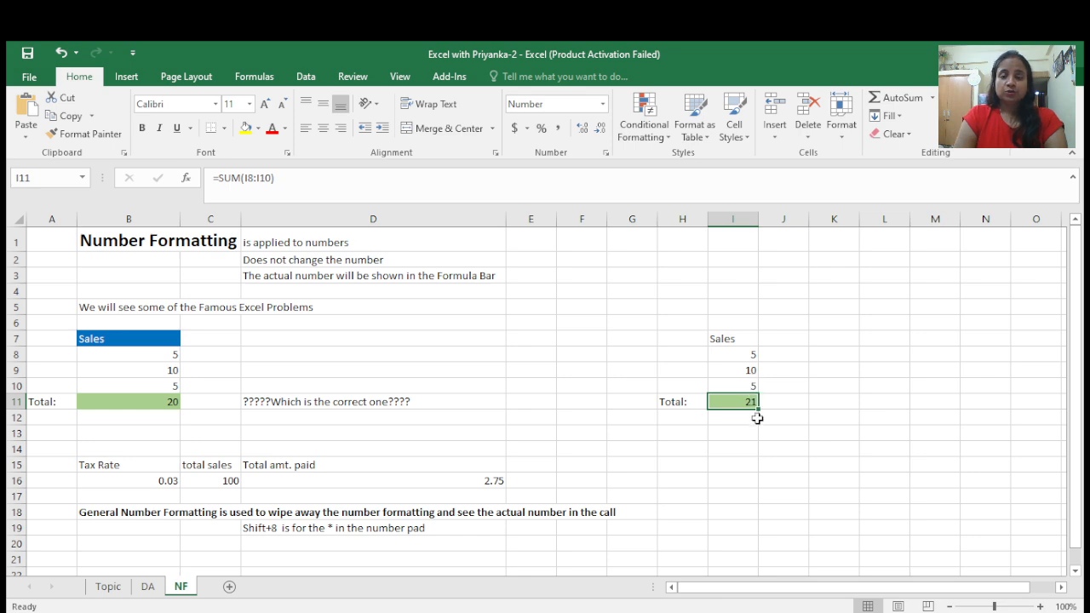
click(752, 353)
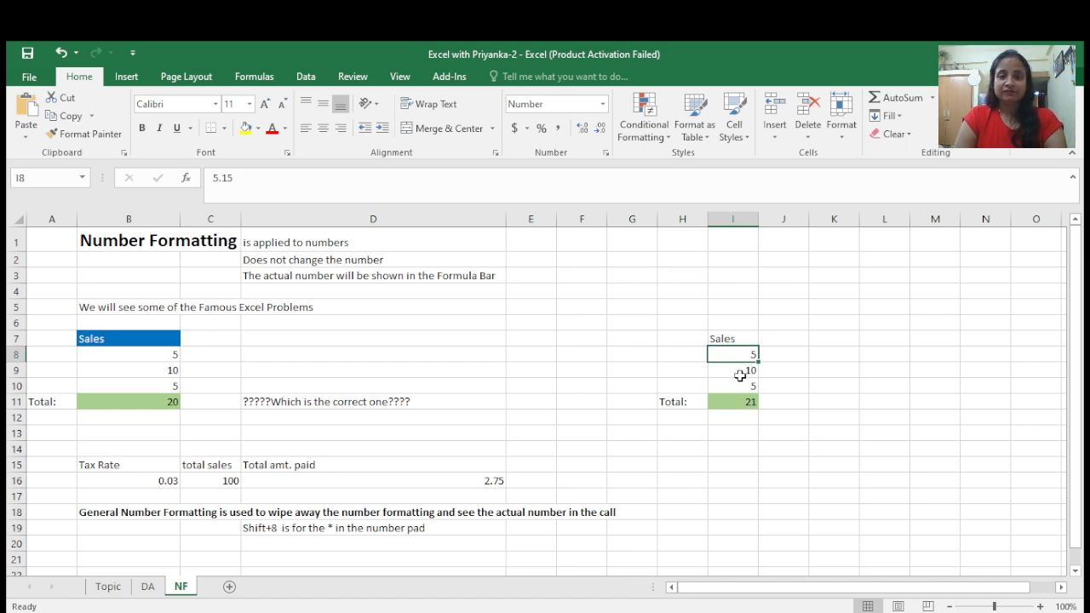
click(743, 372)
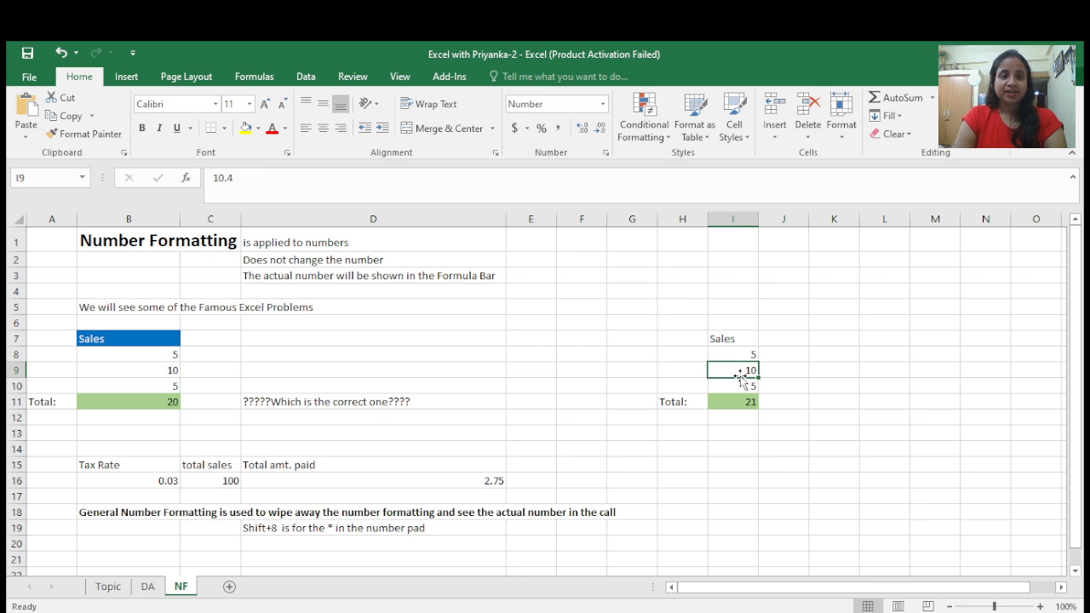
click(741, 386)
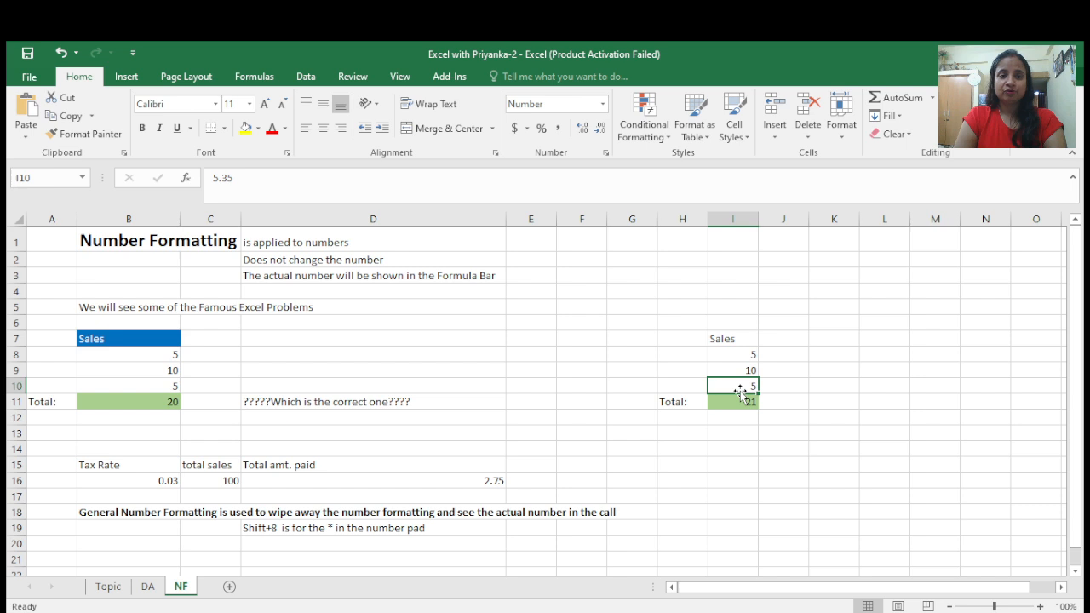
click(742, 398)
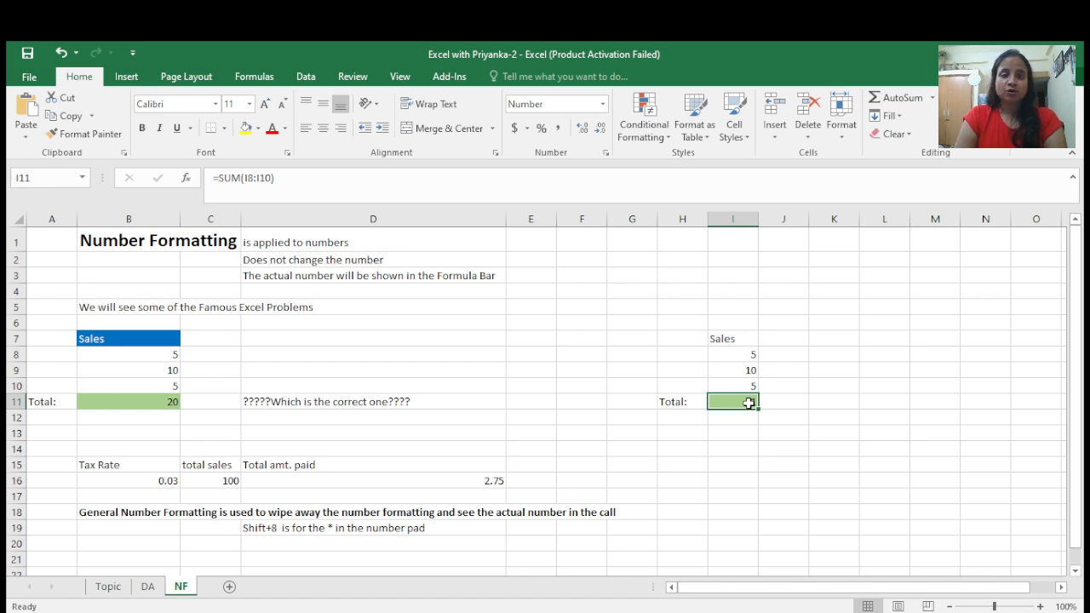
- Inspect the total amount paid formula in D16 that multiplies tax rate by total sales
click(228, 468)
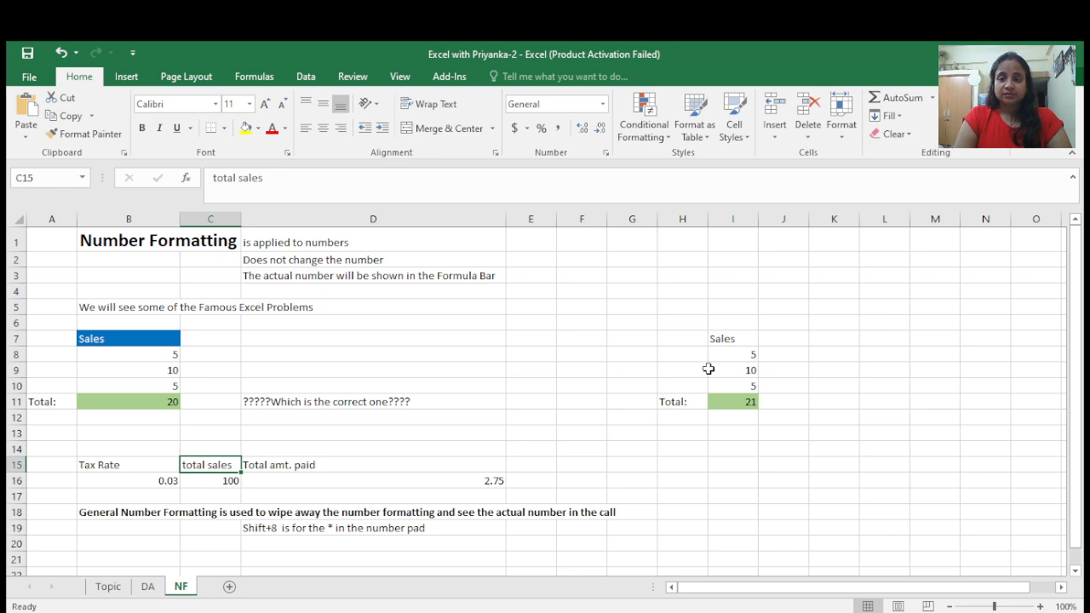
click(735, 355)
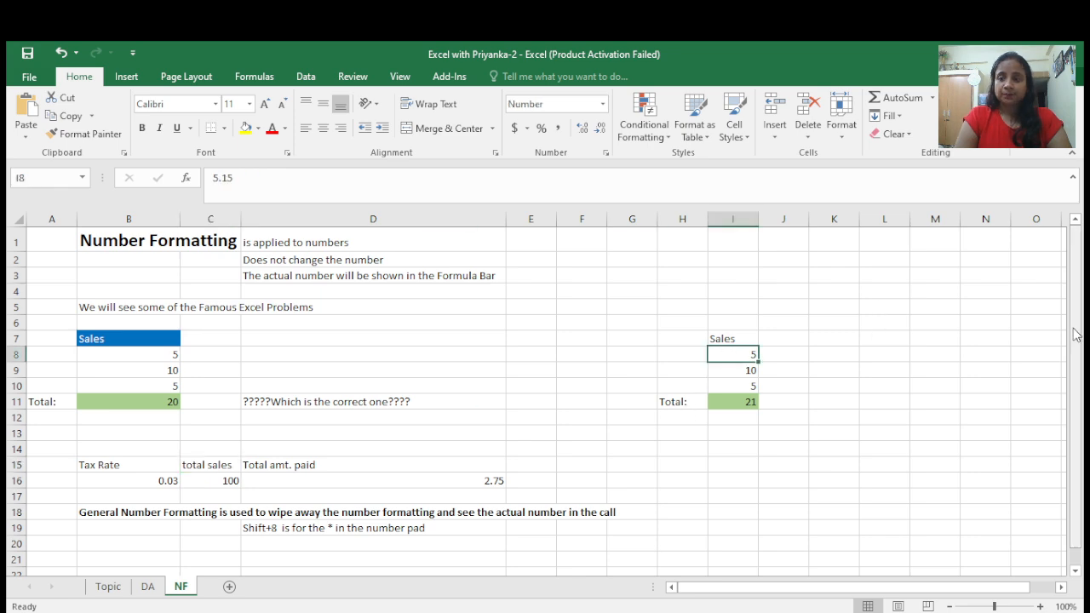
drag(1077, 339, 1080, 368)
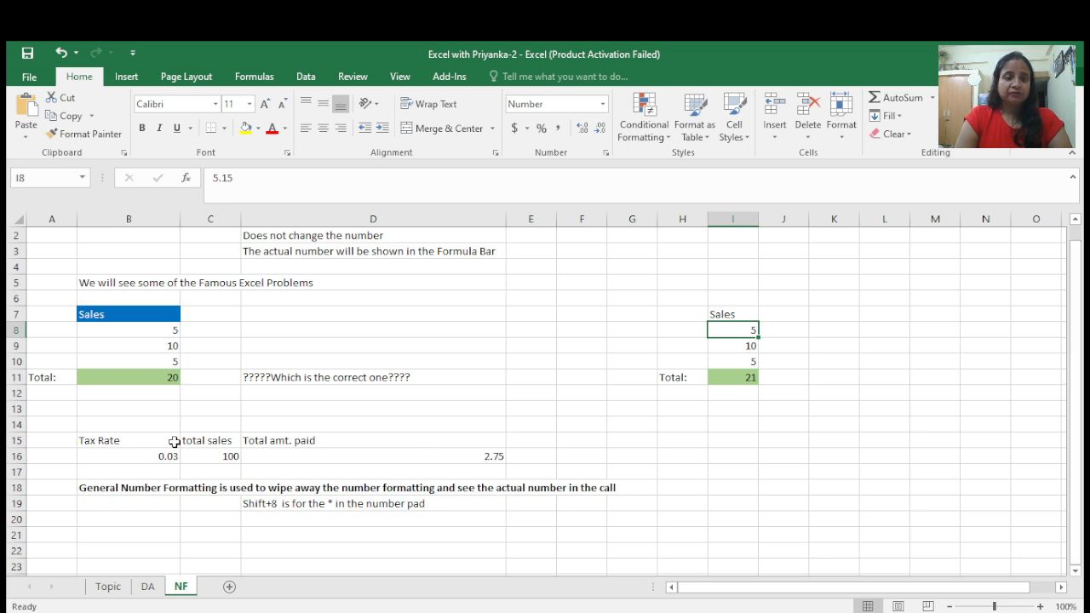
click(123, 442)
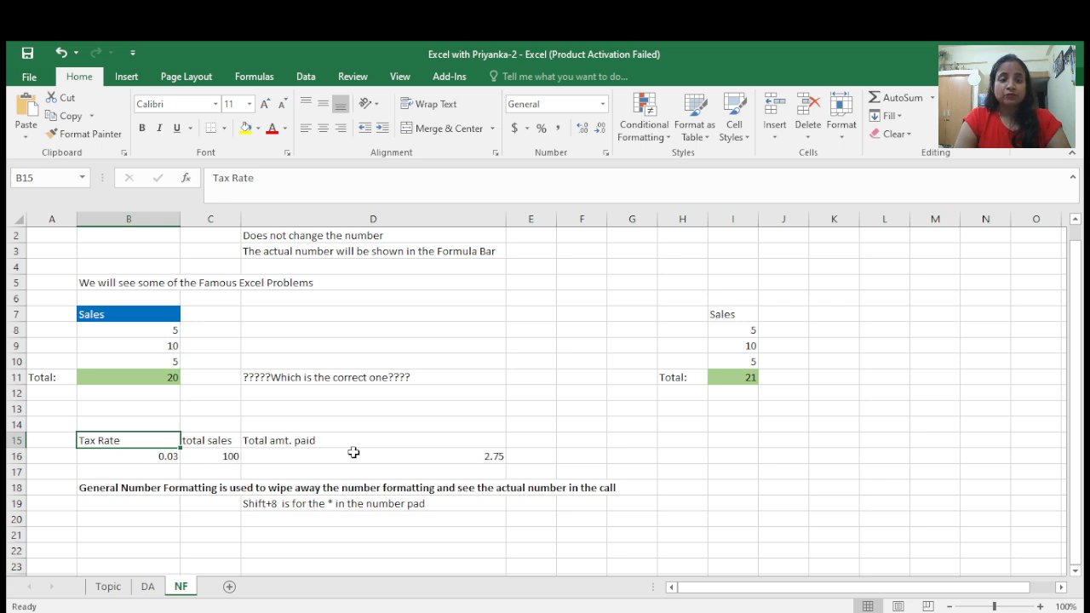
click(355, 456)
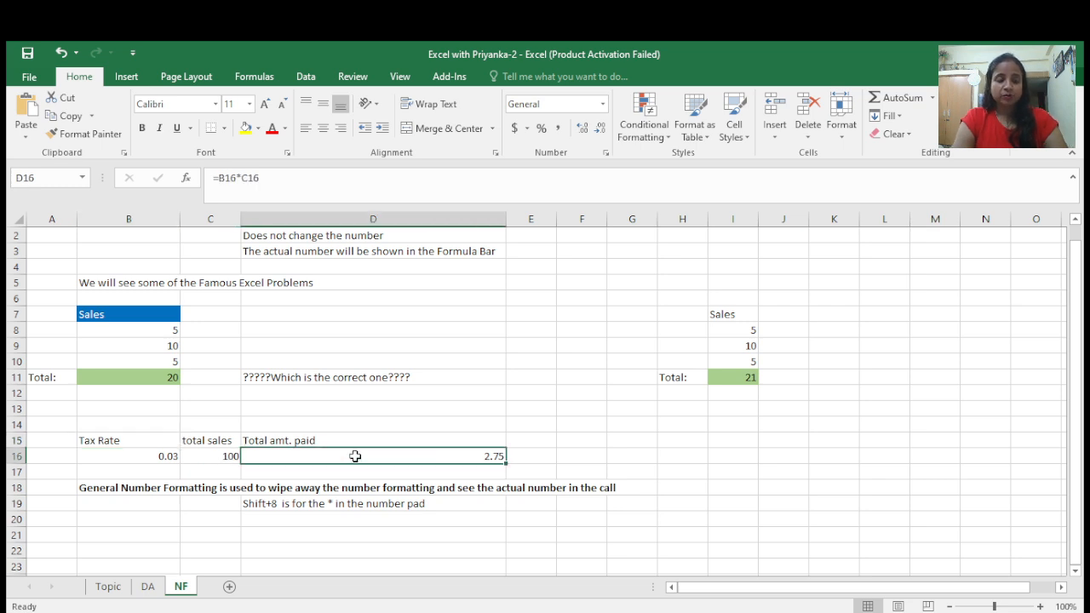
double_click(355, 457)
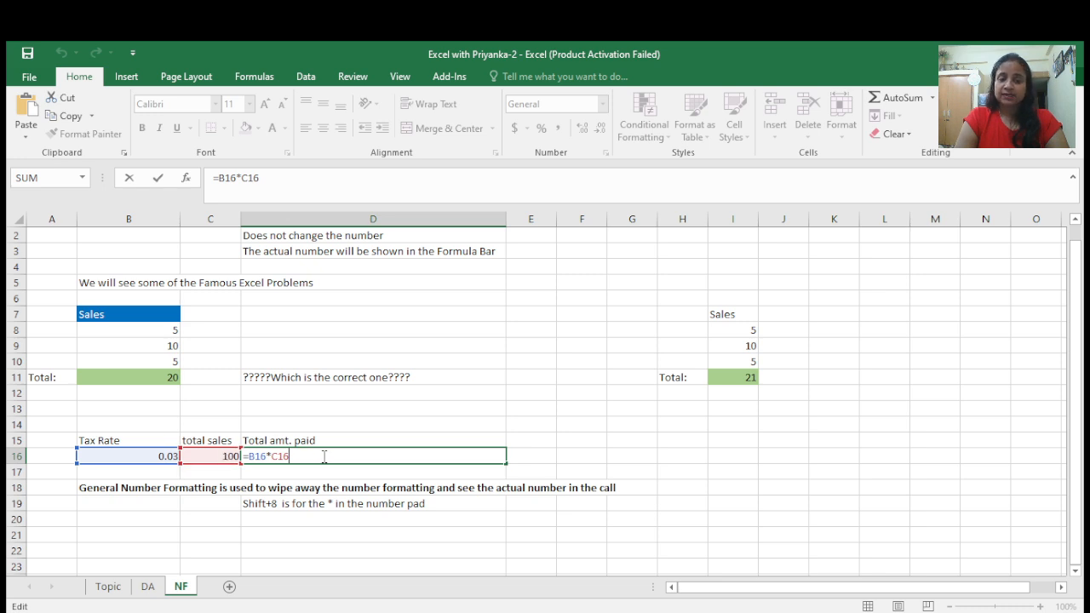
key(Tab)
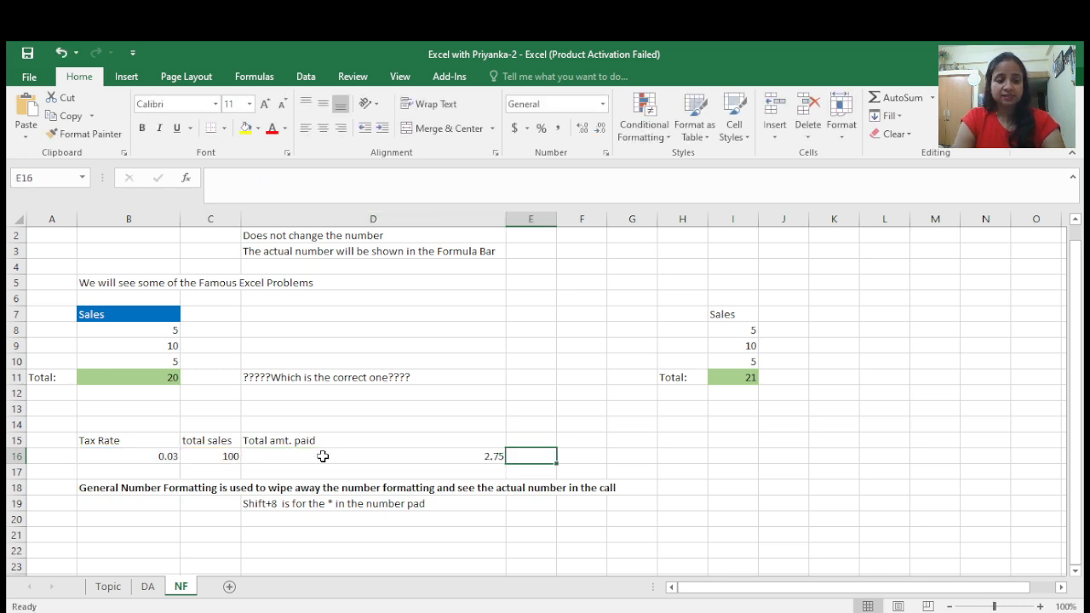
- Try the Percentage number format on the tax rate in B16, then undo it
click(156, 459)
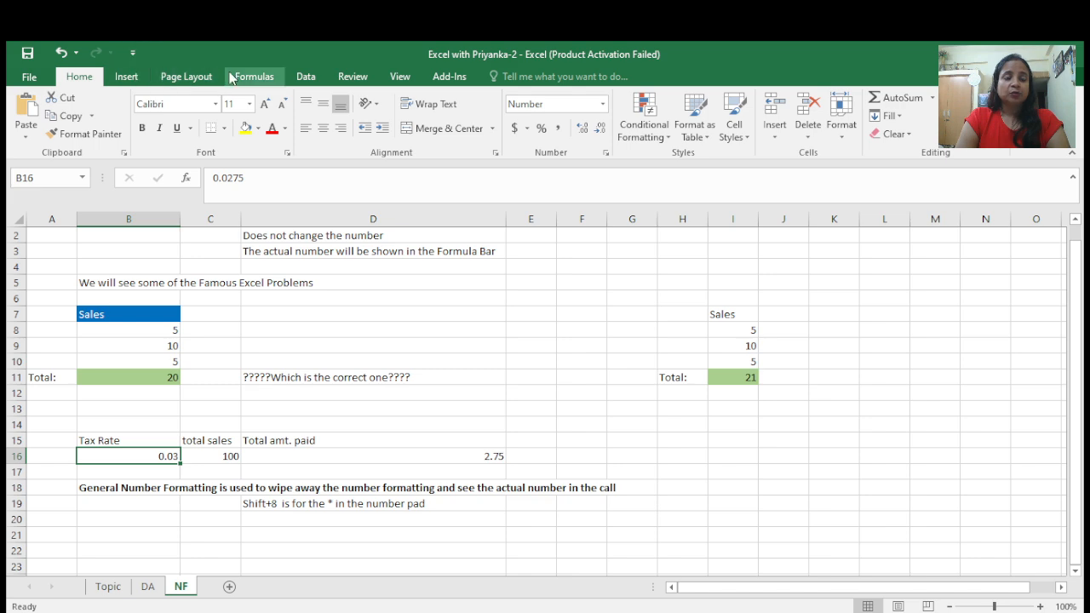
click(604, 108)
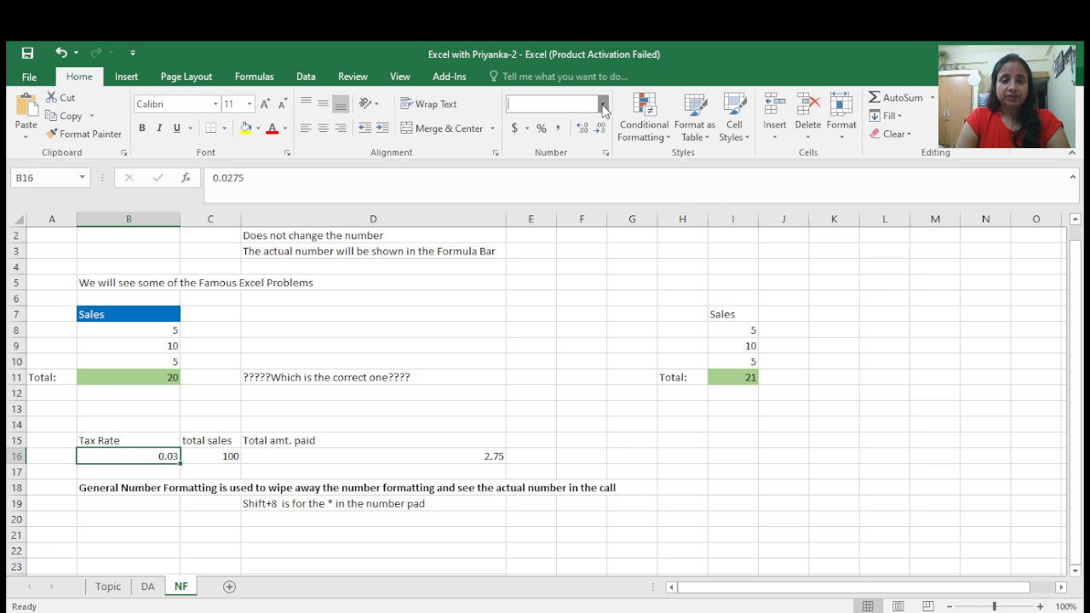
click(562, 371)
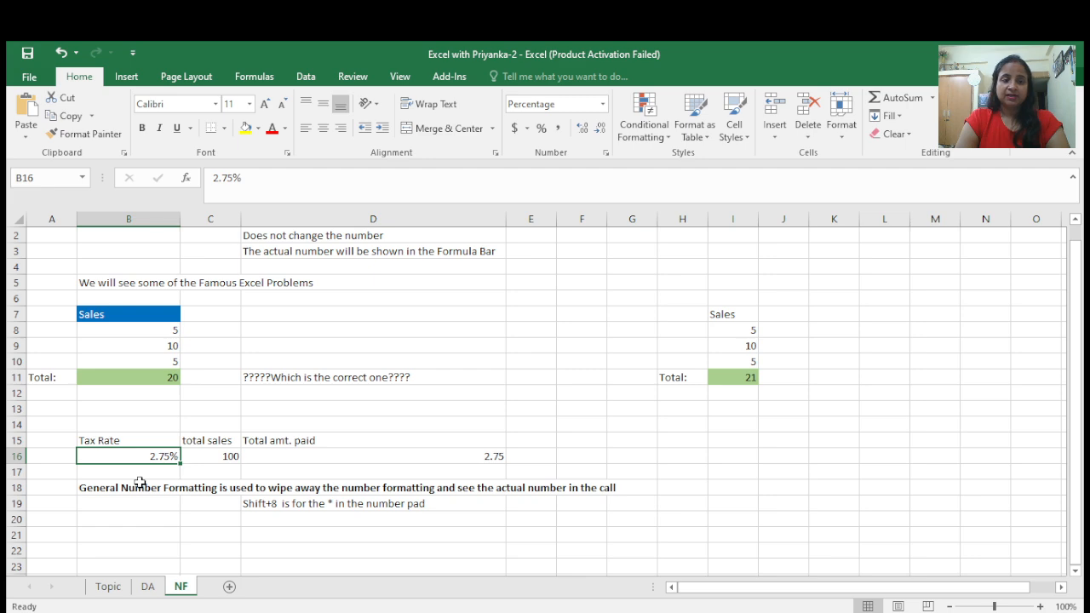
key(ctrl+z)
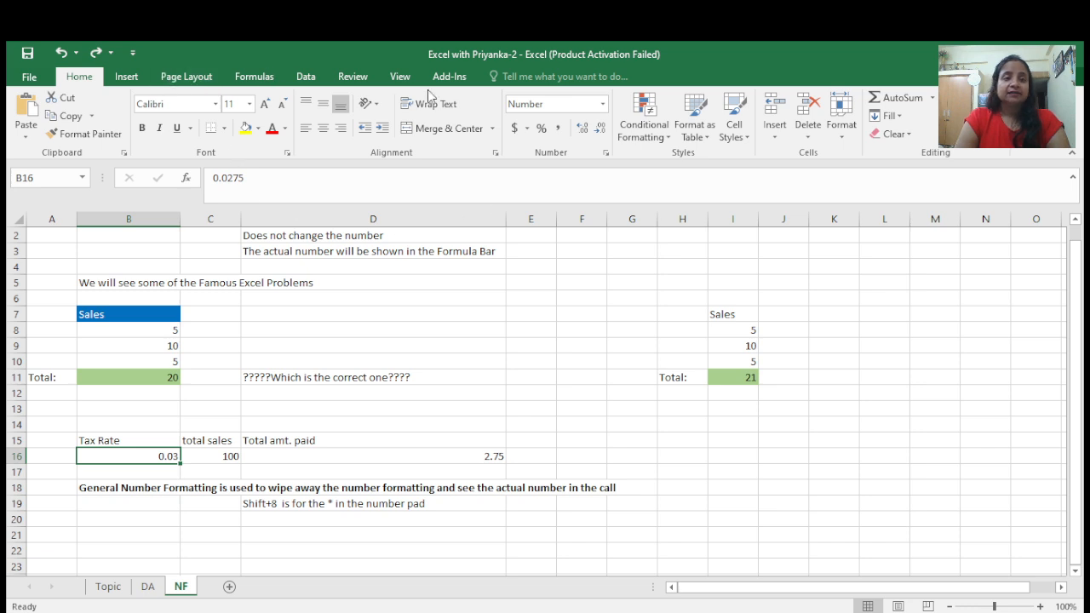
- Apply the General number format to the sales values in I8 to I10
click(604, 110)
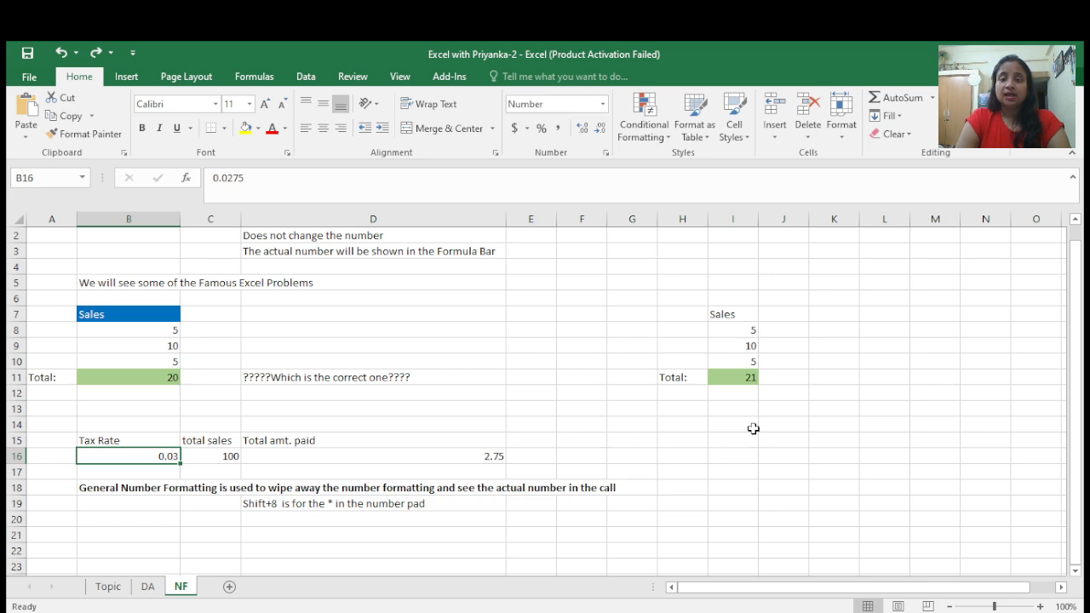
click(747, 334)
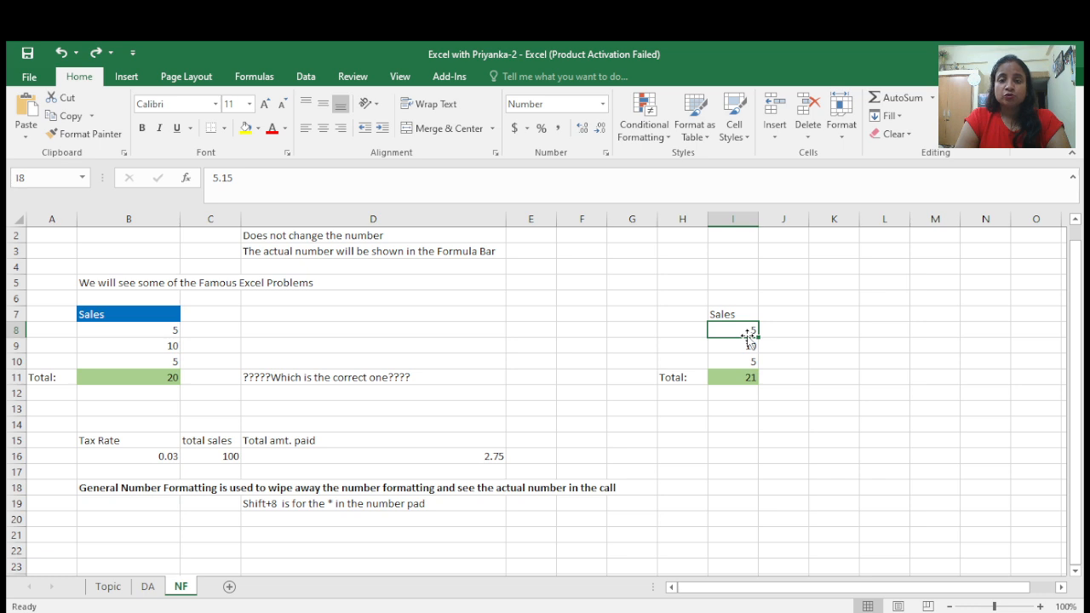
drag(747, 333, 747, 363)
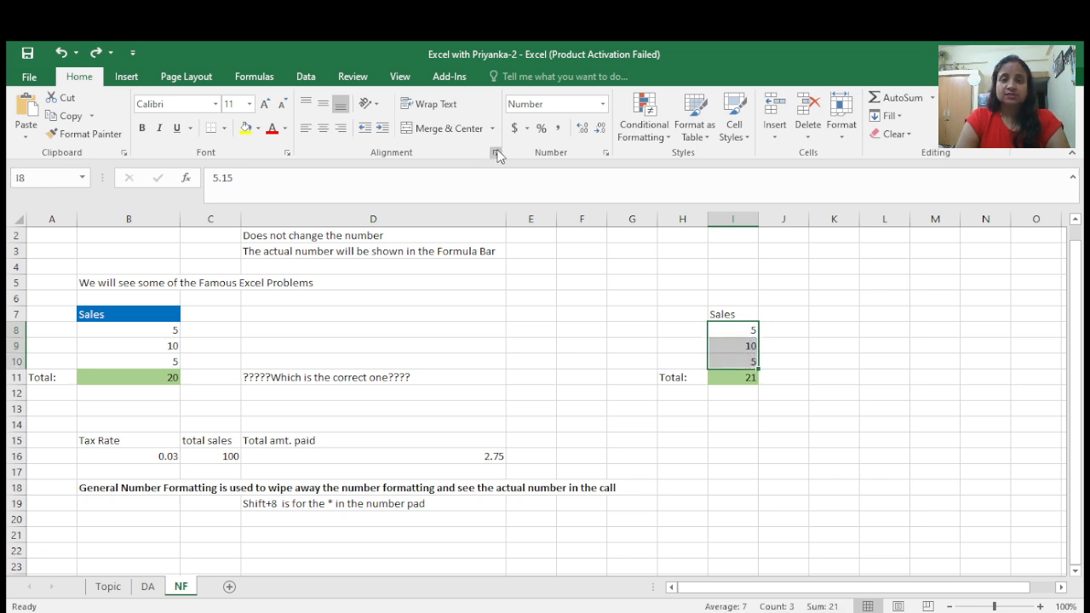
click(603, 108)
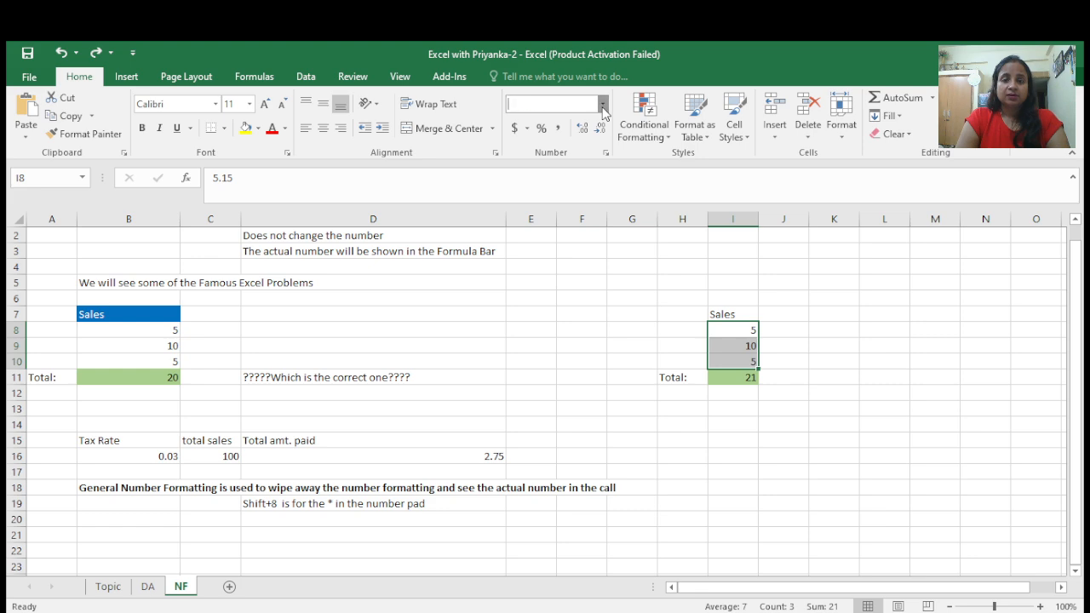
click(570, 136)
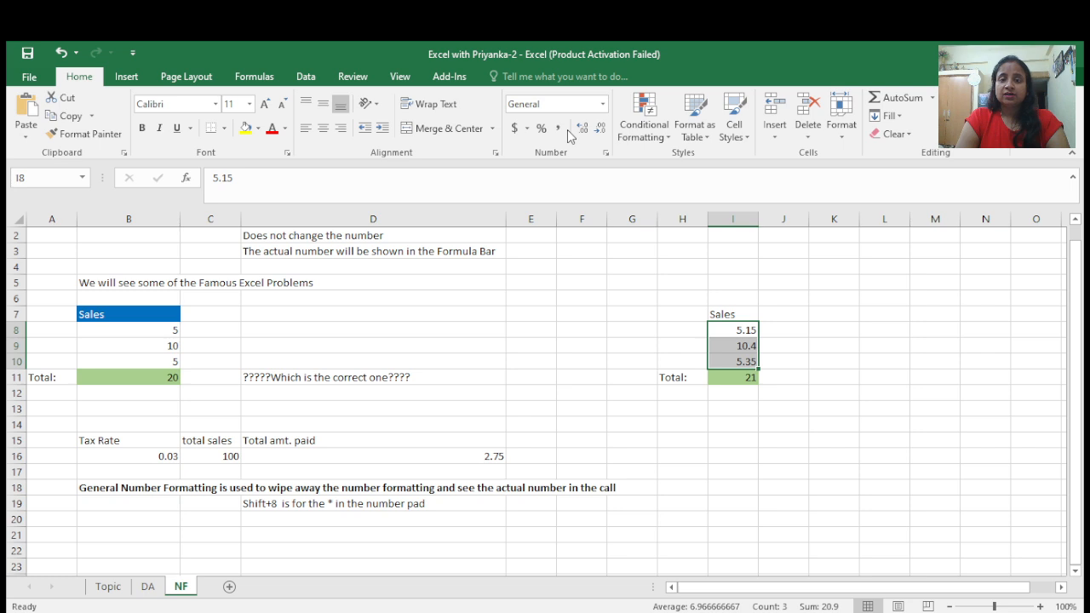
click(790, 362)
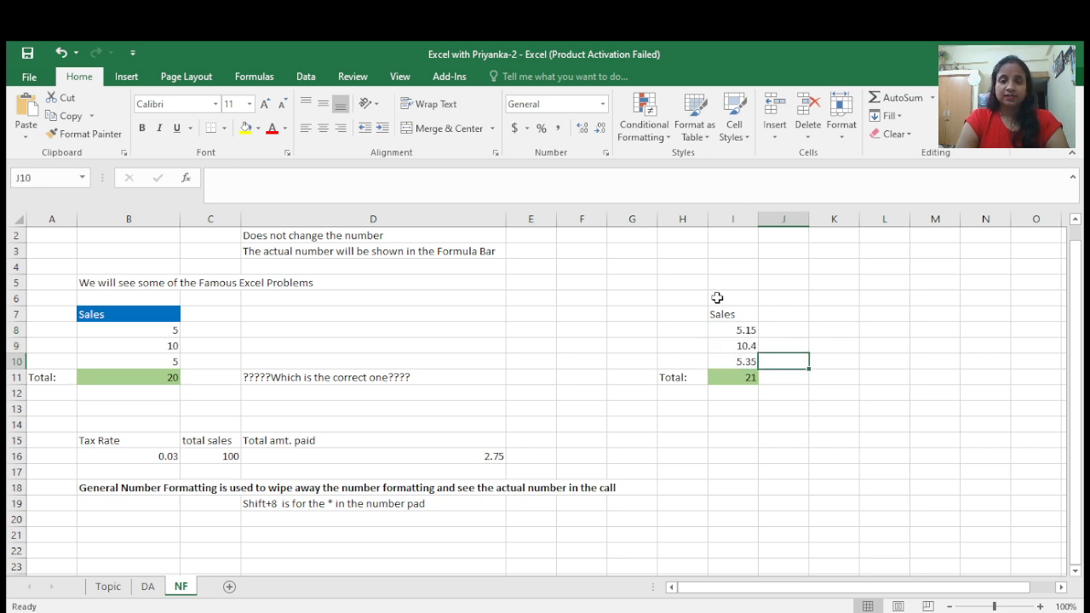
- Switch briefly to the DA sheet, then return to NF and select the tax rate in B16
click(602, 105)
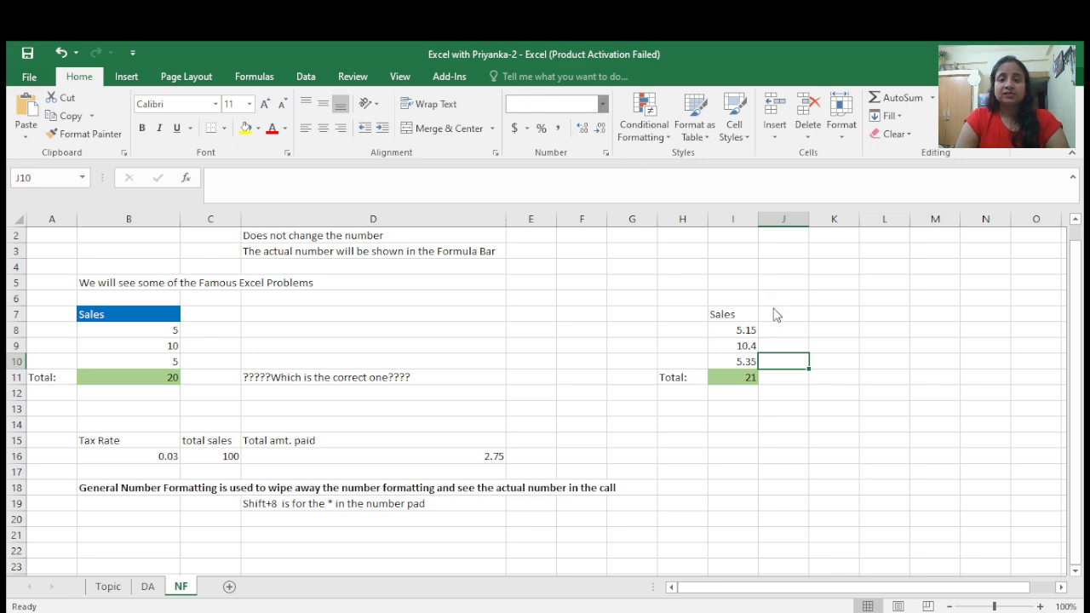
click(680, 458)
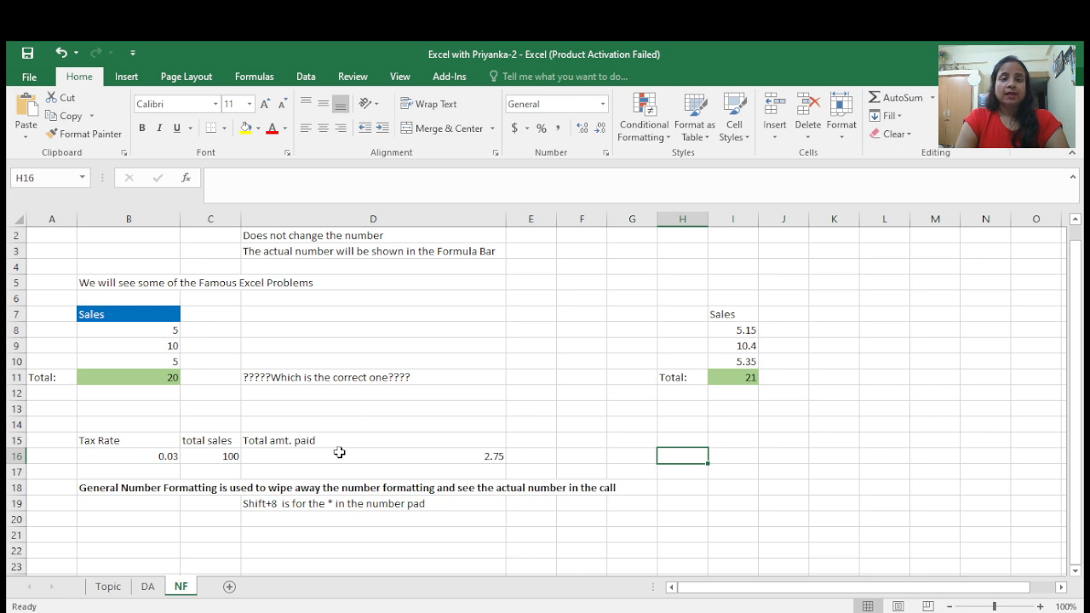
click(148, 586)
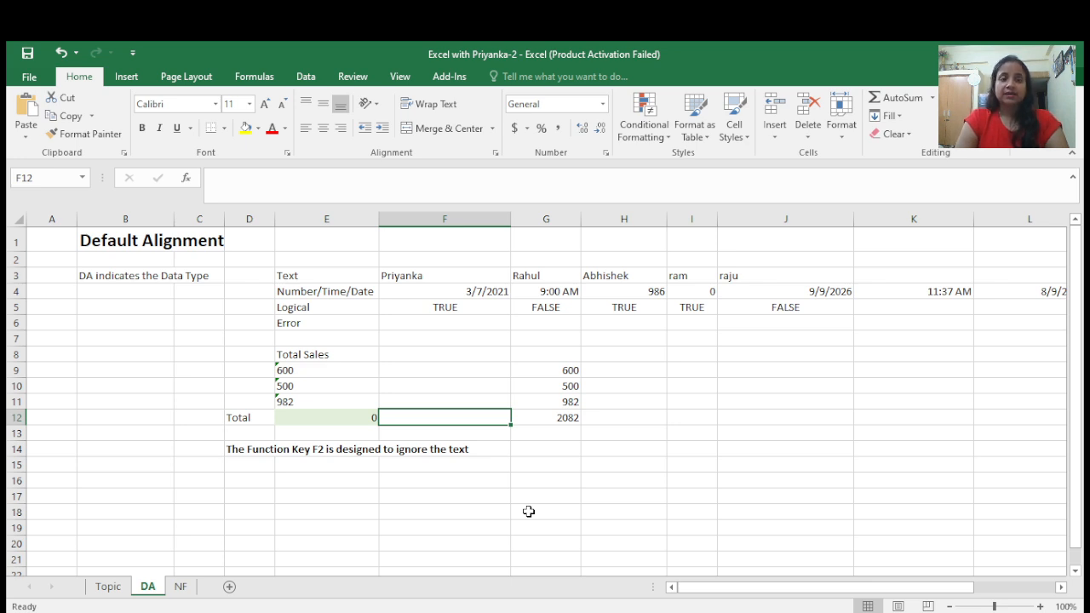
click(180, 588)
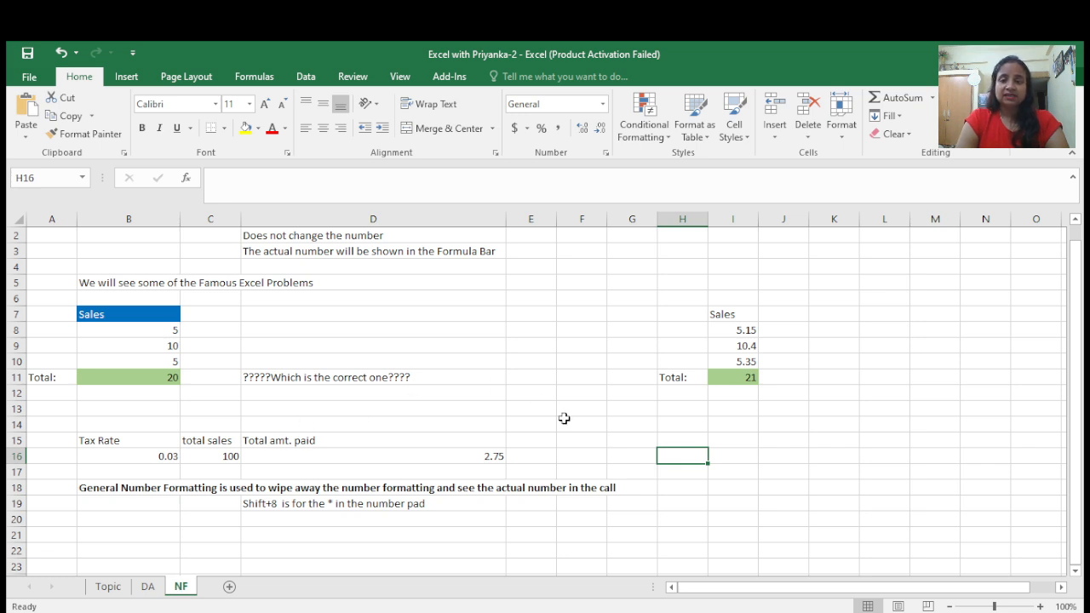
click(148, 457)
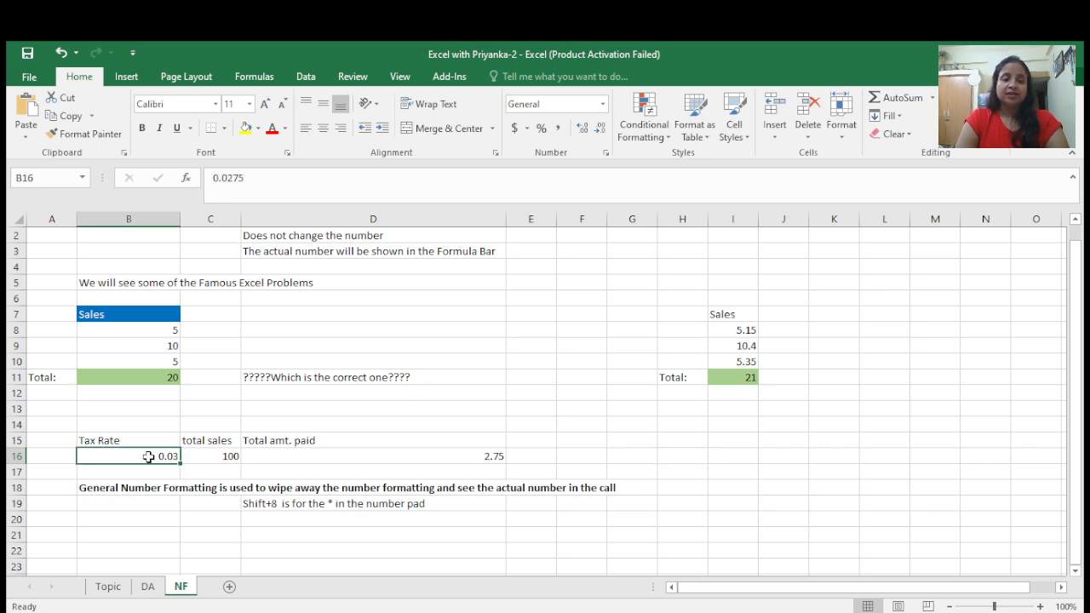